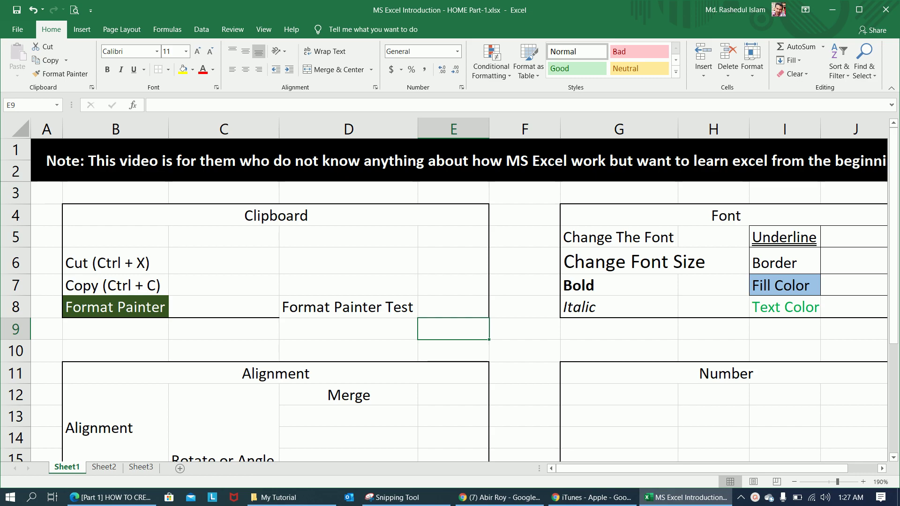
pyautogui.hotkey('ctrl', 'pagedown')
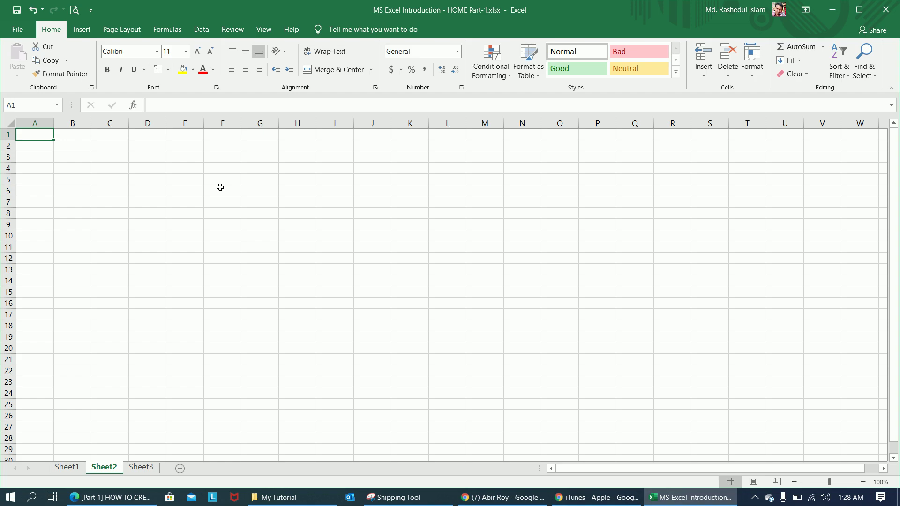
pyautogui.hotkey('ctrl', 'pageup')
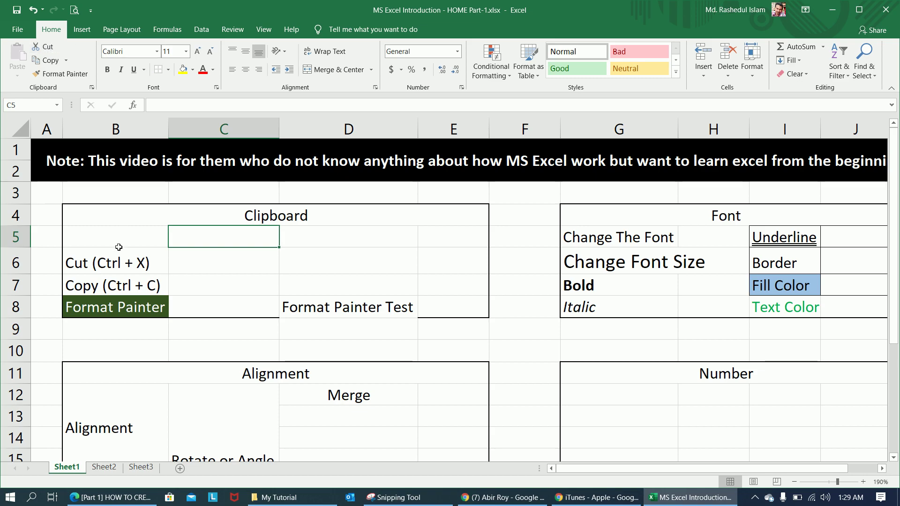
# Try moving the "Cut (Ctrl + X)" text from B6 to D6 with cut and paste, and undo the move
pyautogui.click(113, 261)
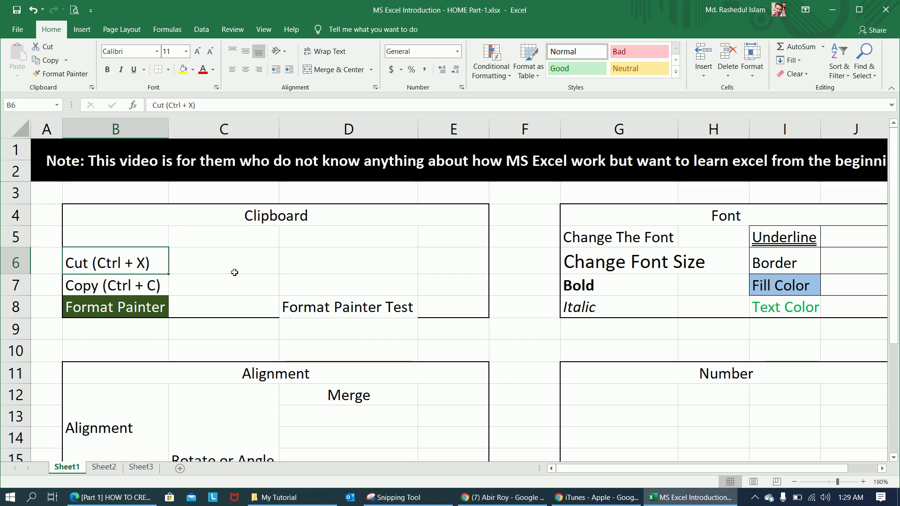
pyautogui.click(45, 48)
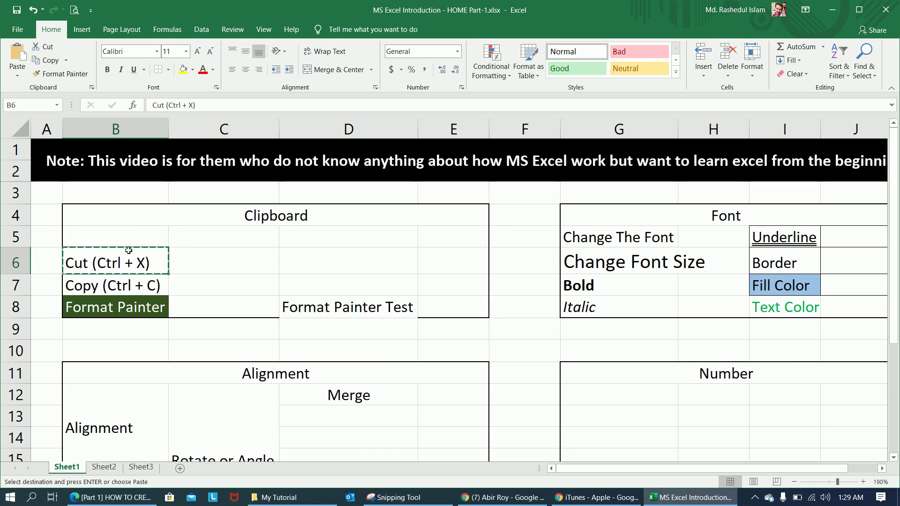
pyautogui.click(312, 264)
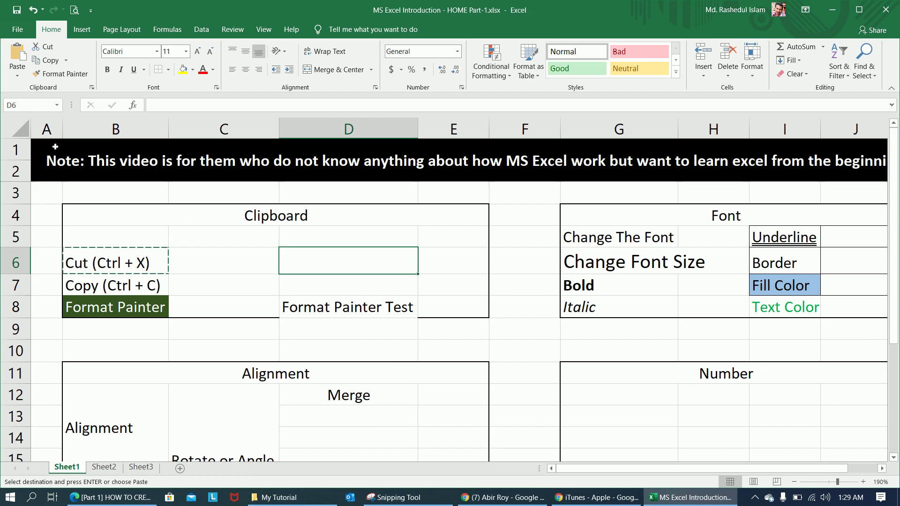
pyautogui.click(17, 55)
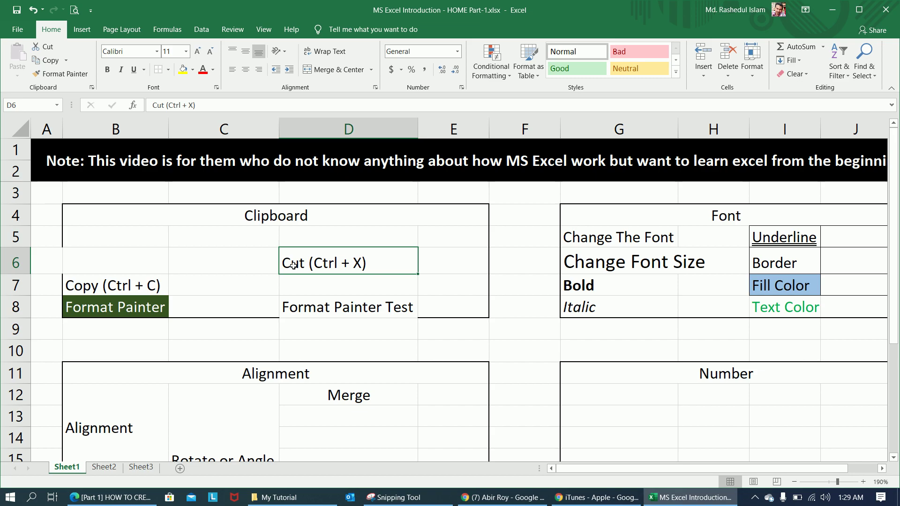
pyautogui.hotkey('ctrl', 'z')
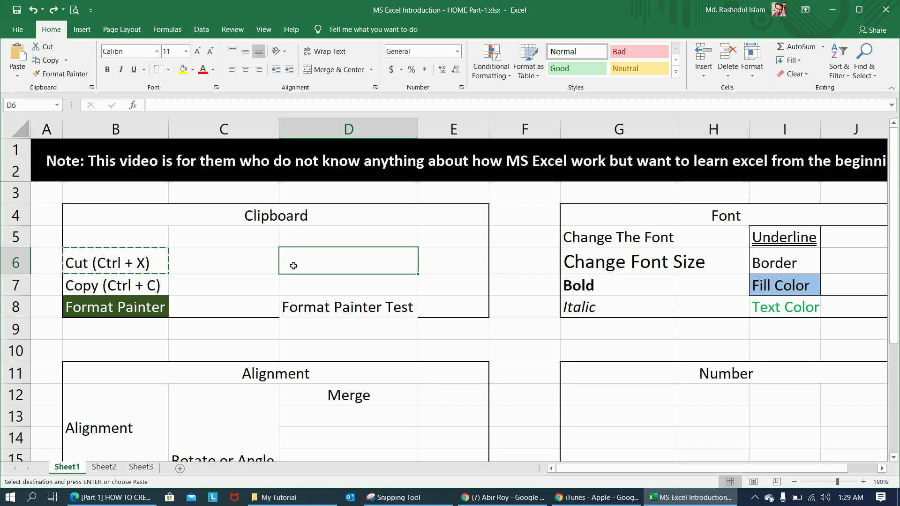
# Copy the "Copy (Ctrl + C)" text from cell B7 into cell D7
pyautogui.click(136, 288)
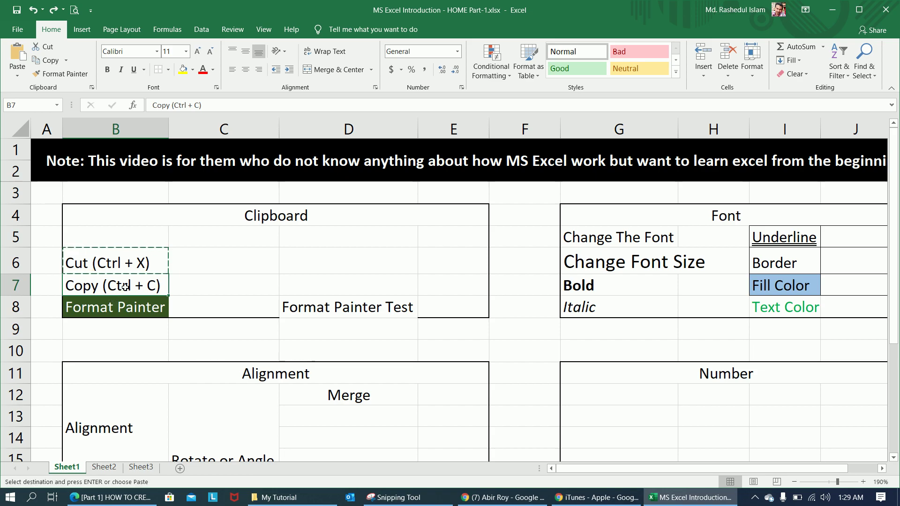
pyautogui.hotkey('ctrl', 'c')
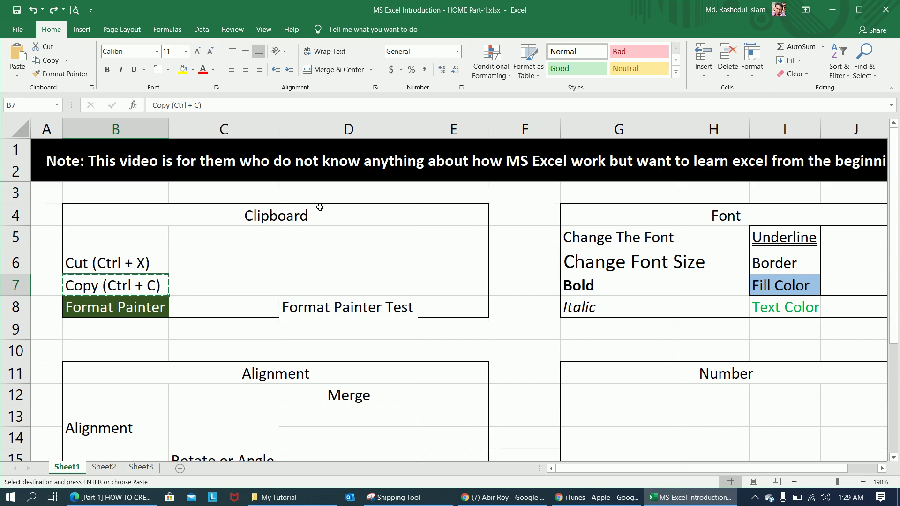
pyautogui.click(312, 282)
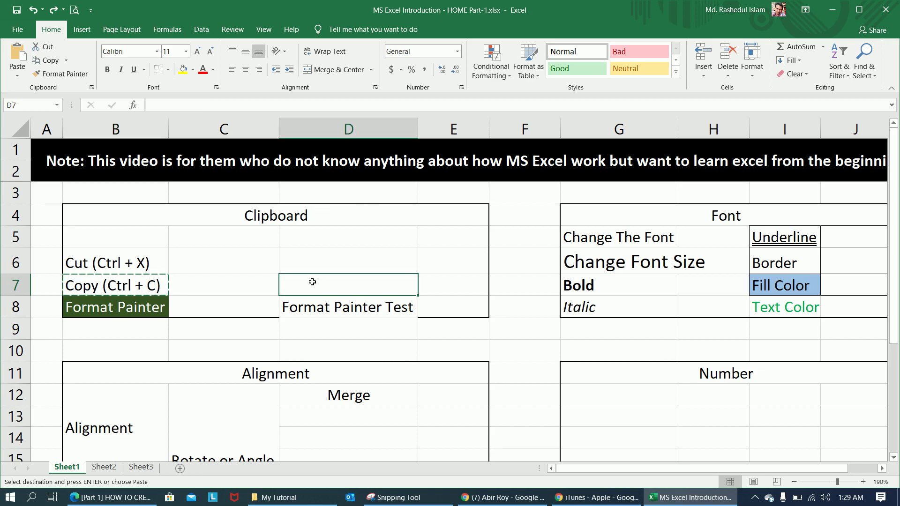
pyautogui.hotkey('ctrl', 'v')
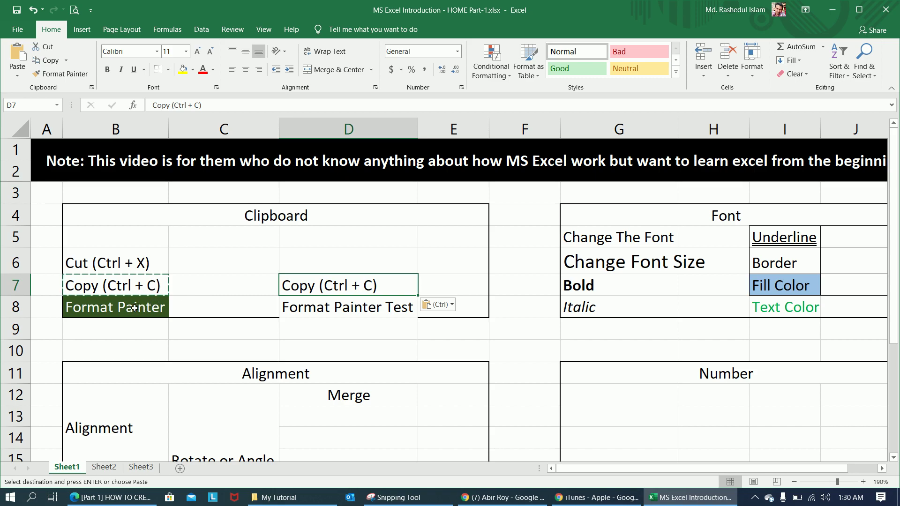
# Apply the formatting of the Format Painter cell B8 to the Format Painter Test cell D8 with Format Painter
pyautogui.click(118, 311)
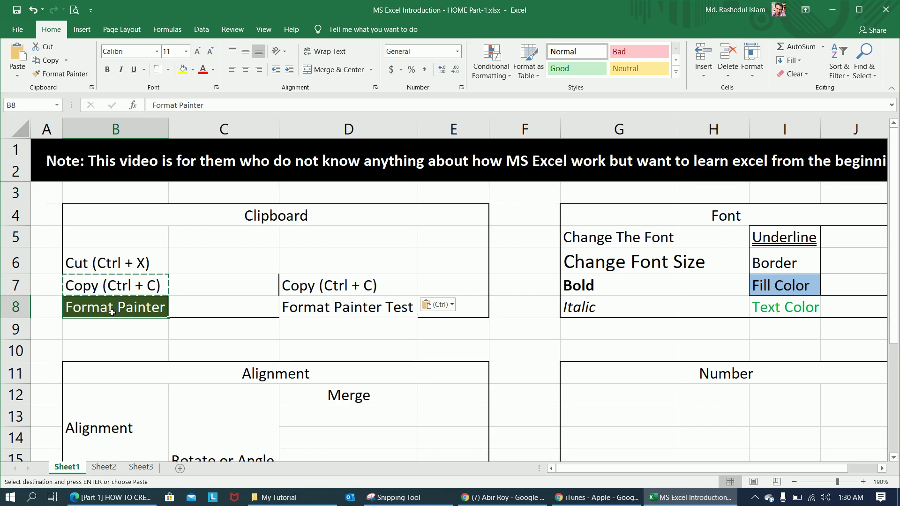
pyautogui.press('Escape')
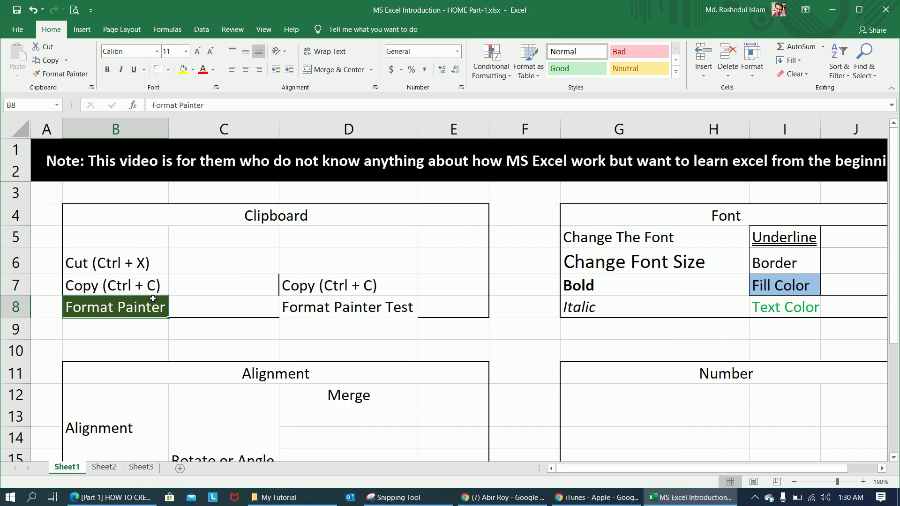
pyautogui.click(60, 75)
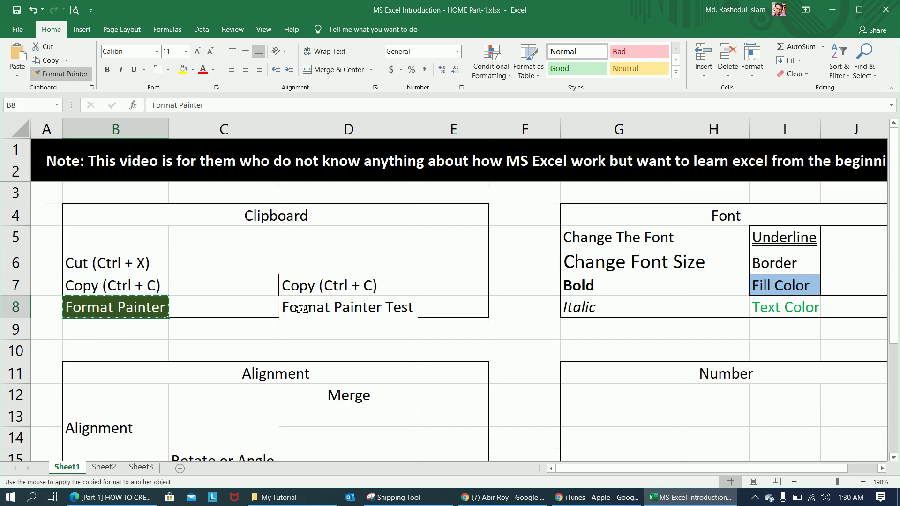
pyautogui.click(336, 308)
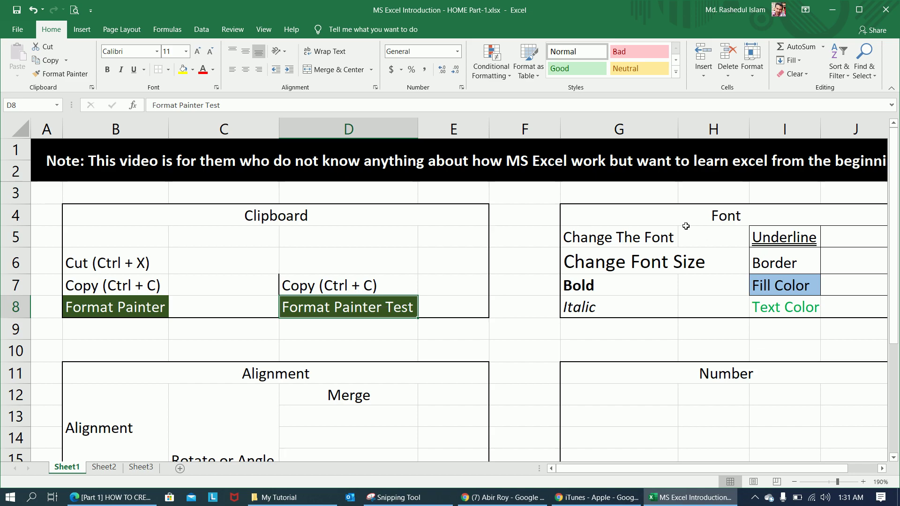
# Browse the available fonts for the Change The Font cell G5, previewing Bahnschrift without applying it
pyautogui.hscroll(2, 686, 226)
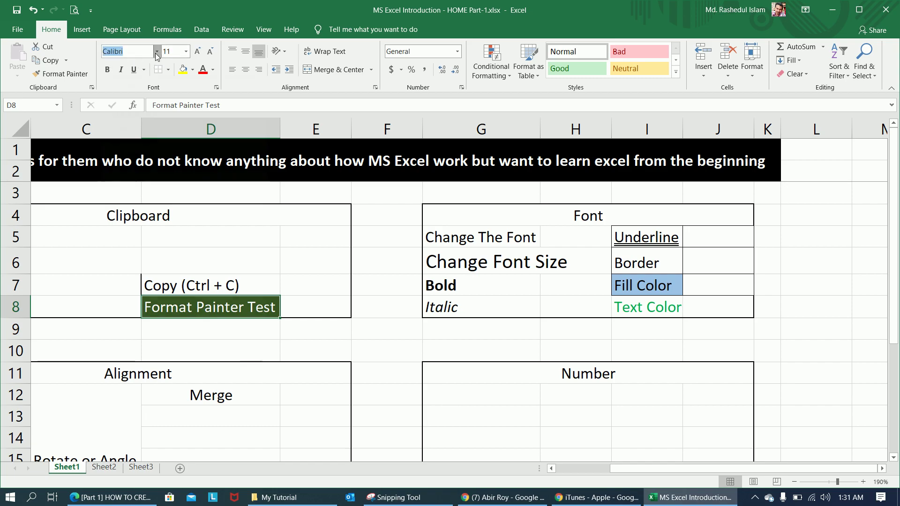
pyautogui.click(157, 52)
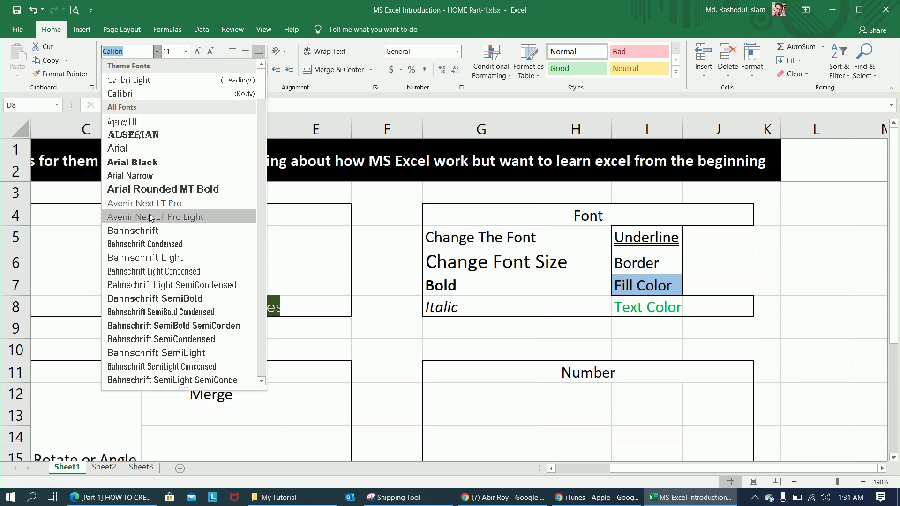
pyautogui.click(445, 162)
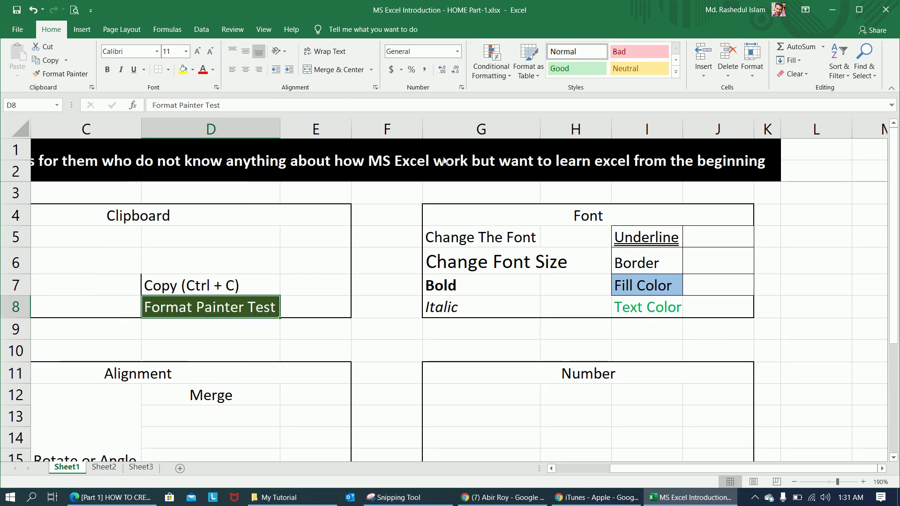
pyautogui.click(457, 236)
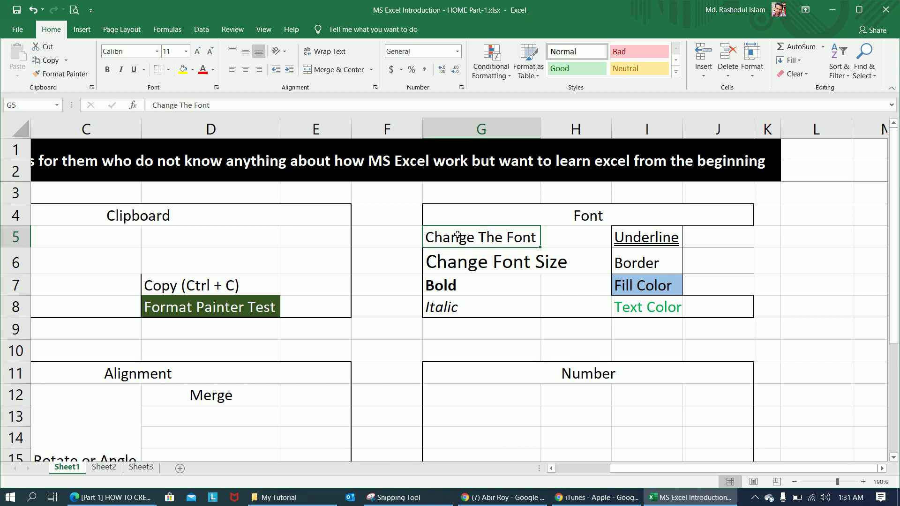
pyautogui.click(157, 51)
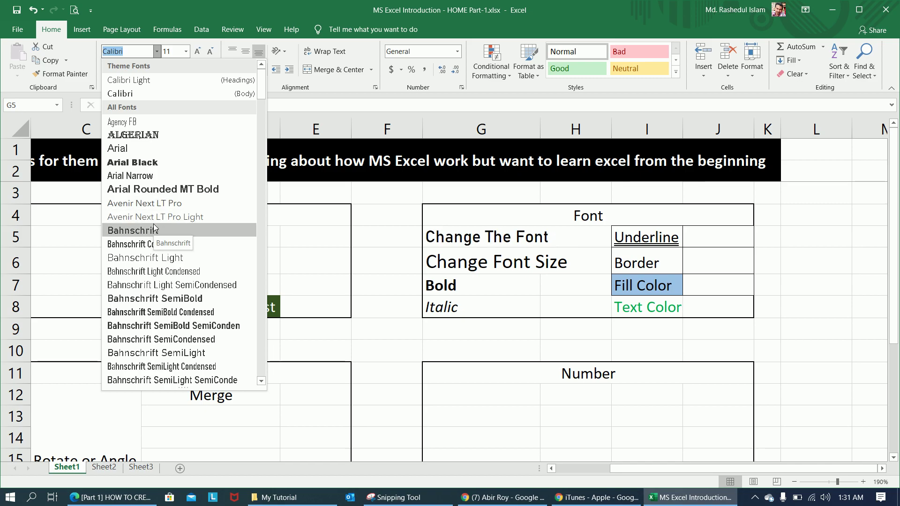
pyautogui.press('Escape')
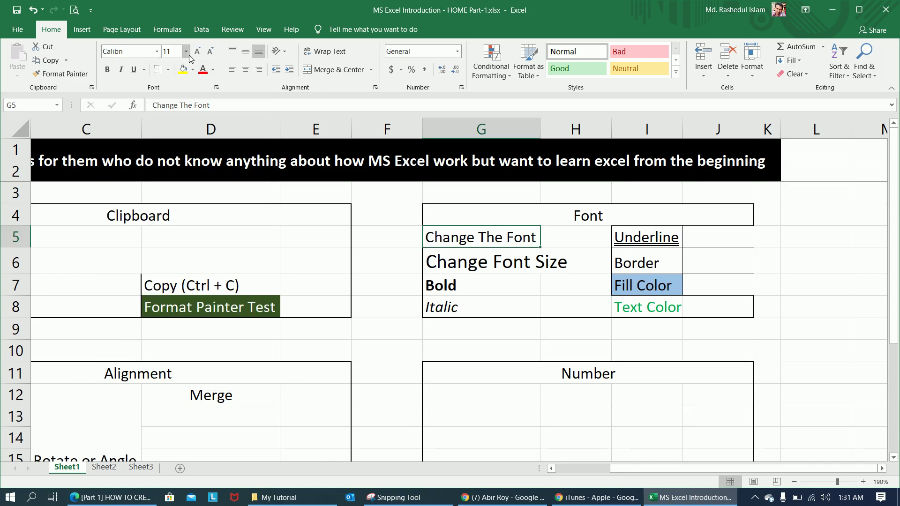
# Browse the font size choices for the Change Font Size cell G6, previewing size 8 without applying it
pyautogui.click(190, 55)
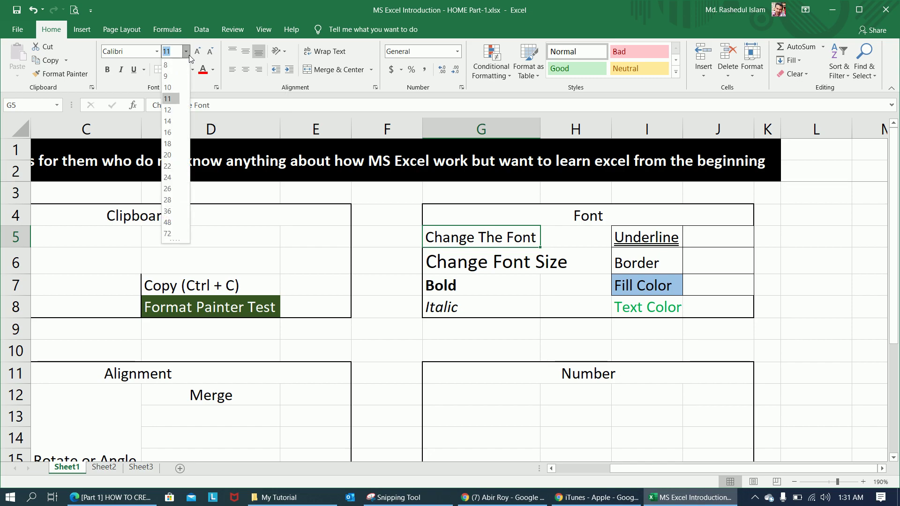
pyautogui.click(189, 55)
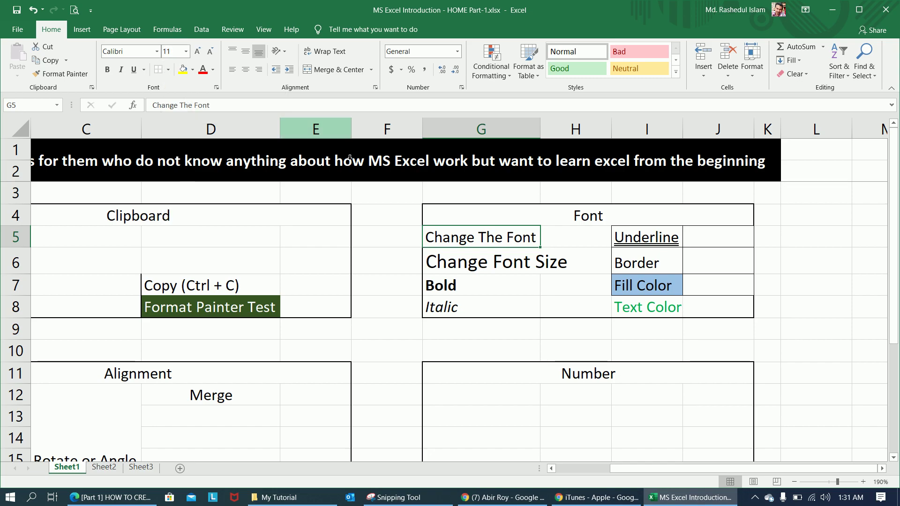
pyautogui.click(448, 258)
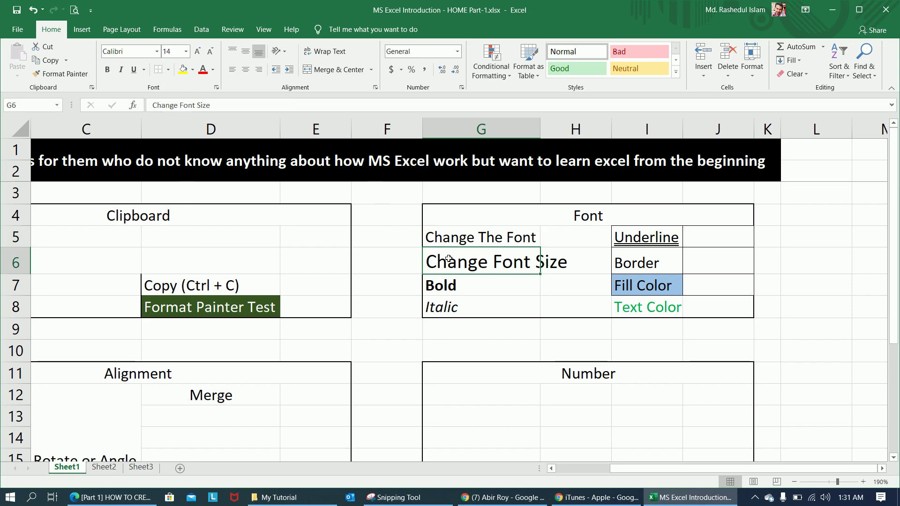
pyautogui.click(186, 53)
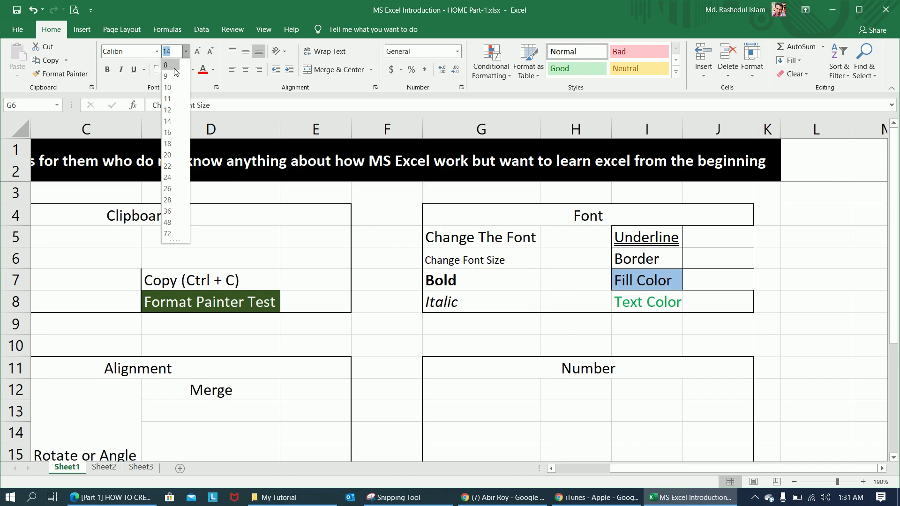
pyautogui.press('Escape')
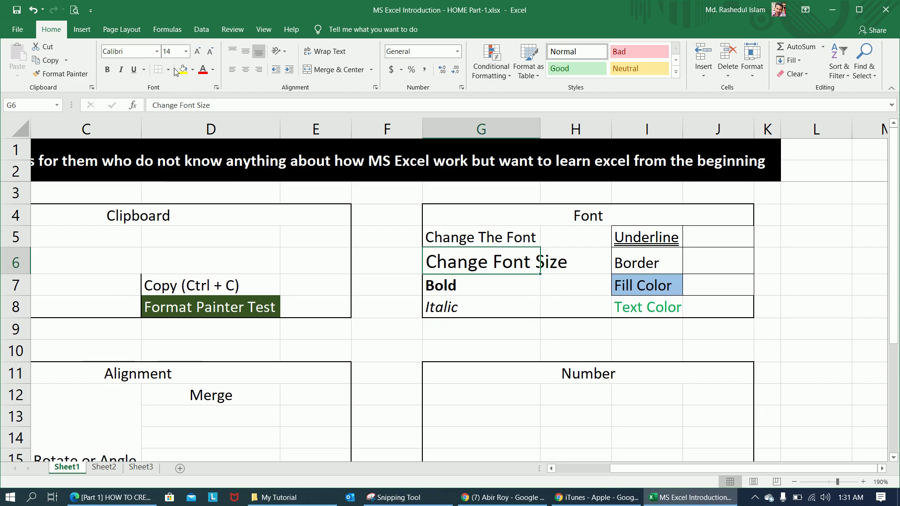
# Increase the font size of the Change Font Size cell G6 in increments up to 20
pyautogui.click(197, 52)
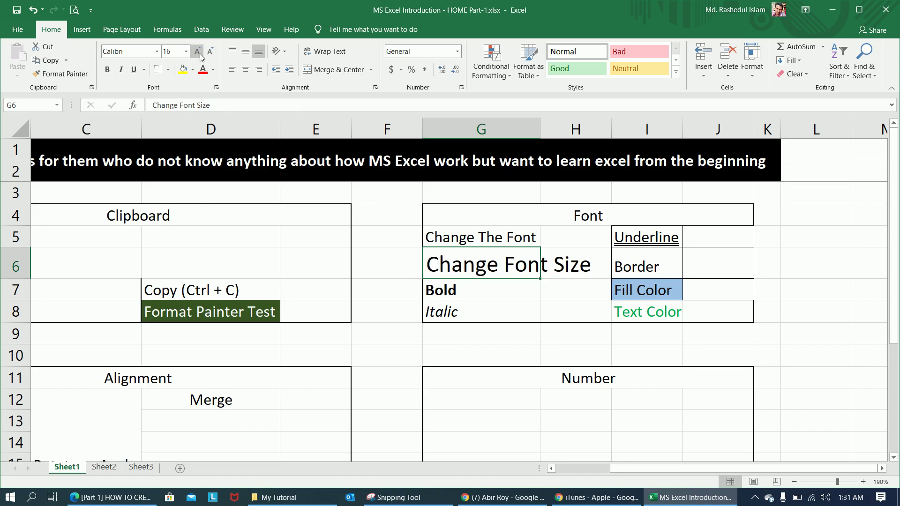
pyautogui.click(199, 52)
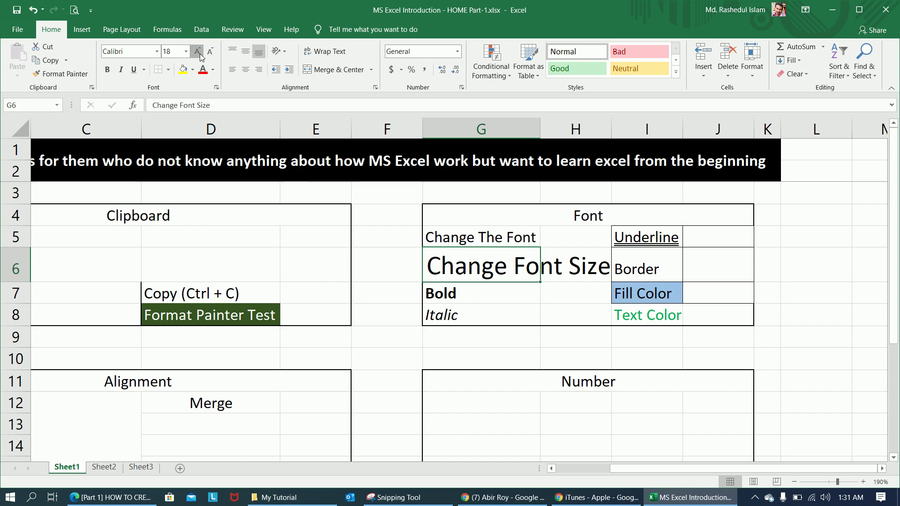
pyautogui.click(200, 53)
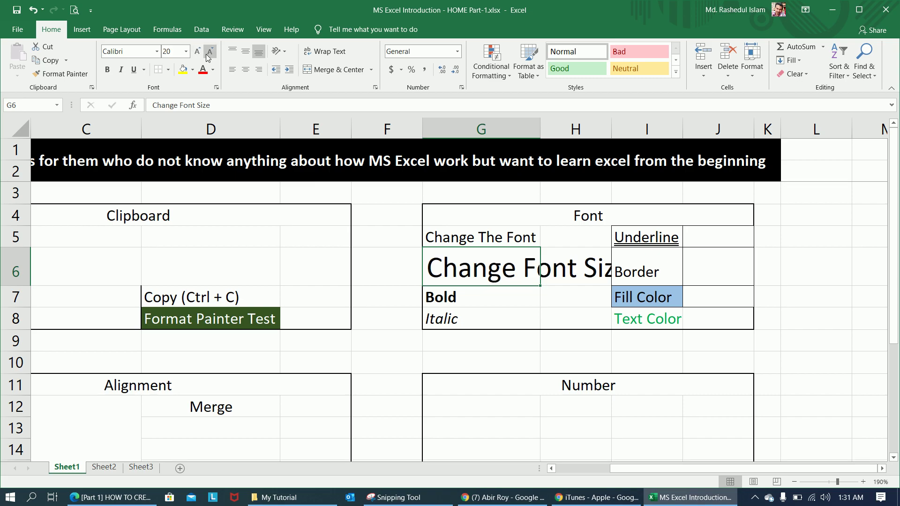
# Decrease the font size of the Change Font Size cell G6 in increments down to 11
pyautogui.click(211, 53)
pyautogui.click(210, 53)
pyautogui.click(210, 53)
pyautogui.click(210, 53)
pyautogui.click(210, 53)
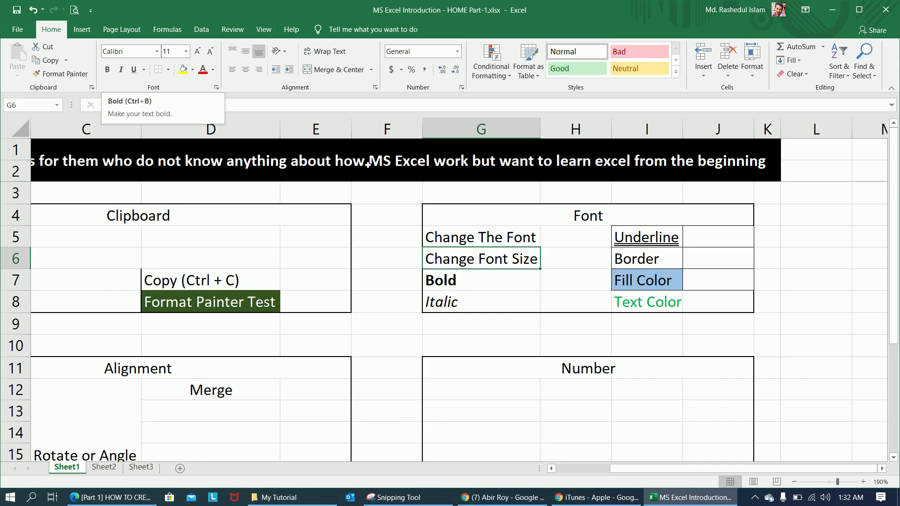
# Remove the bold formatting from the Bold cell G7 and reapply it
pyautogui.click(468, 279)
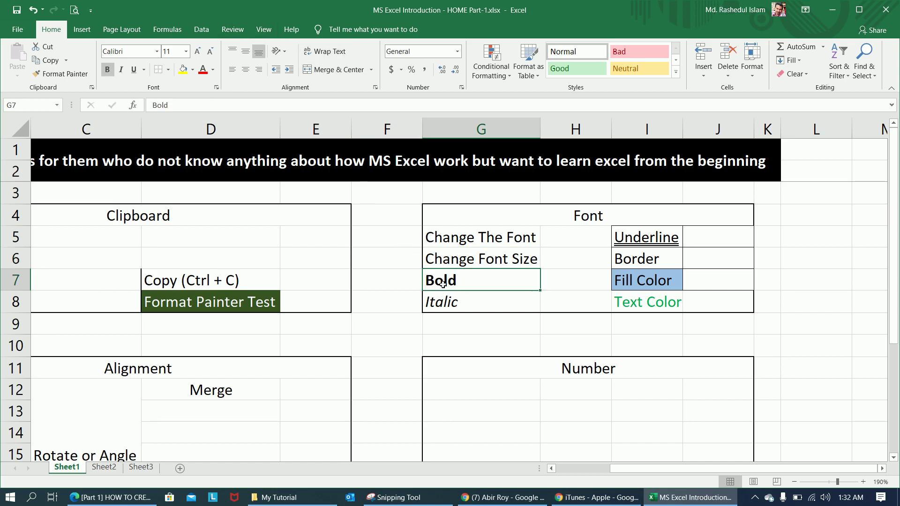
pyautogui.click(106, 70)
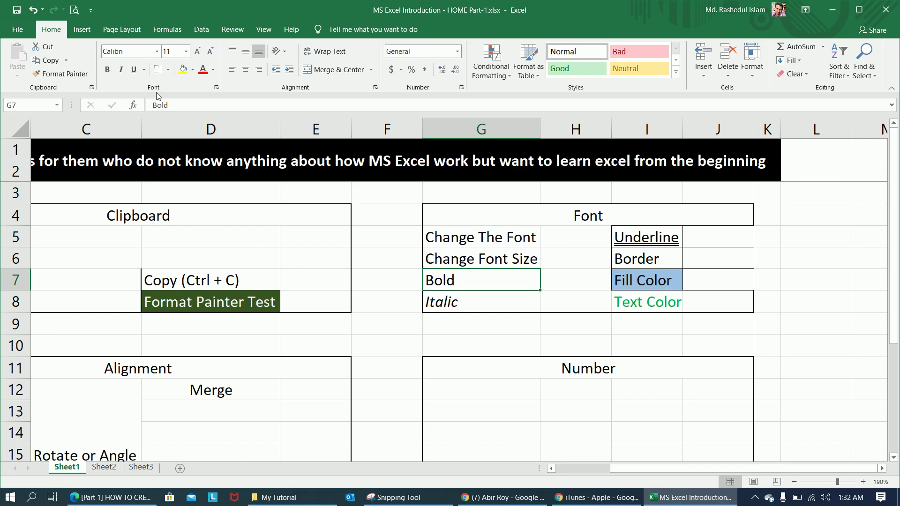
pyautogui.click(108, 70)
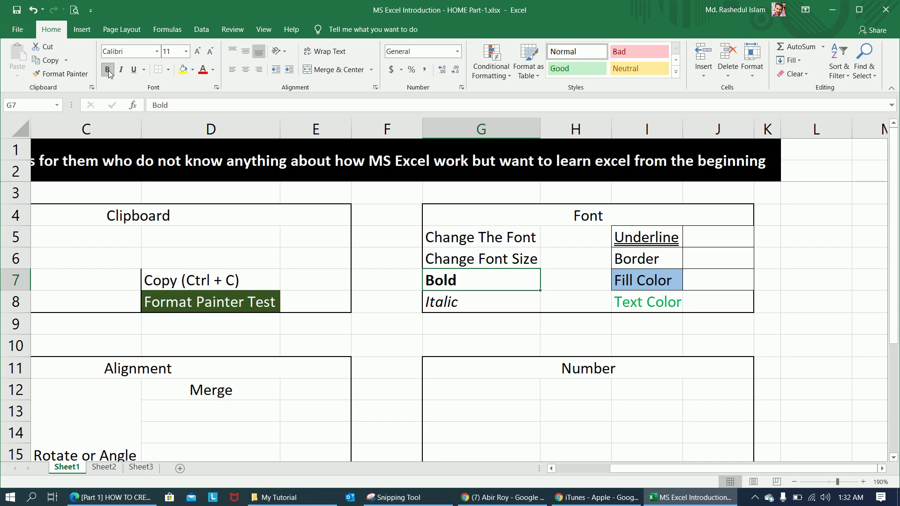
# Remove the italic formatting from the Italic cell G8 and reapply it
pyautogui.click(464, 303)
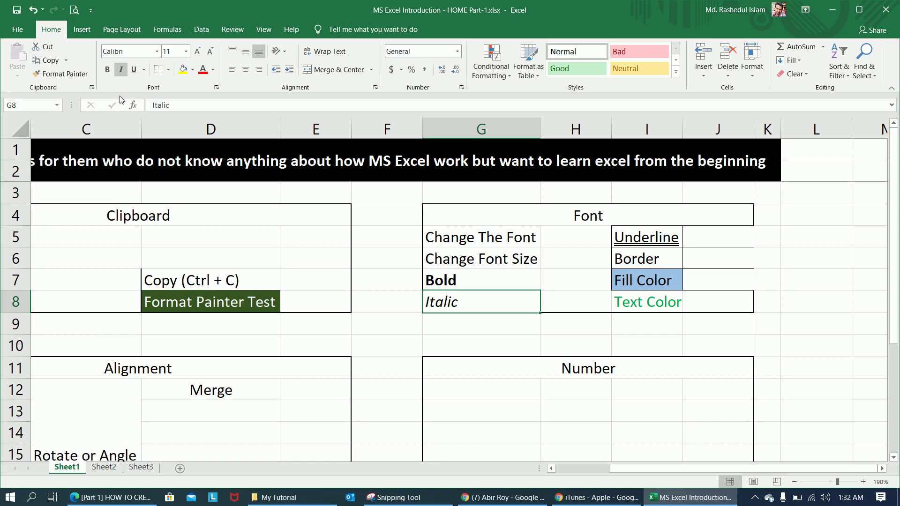
pyautogui.click(124, 71)
pyautogui.click(123, 72)
# Switch the Underline cell I5 to a single underline, remove it, and reapply a double underline
pyautogui.click(668, 241)
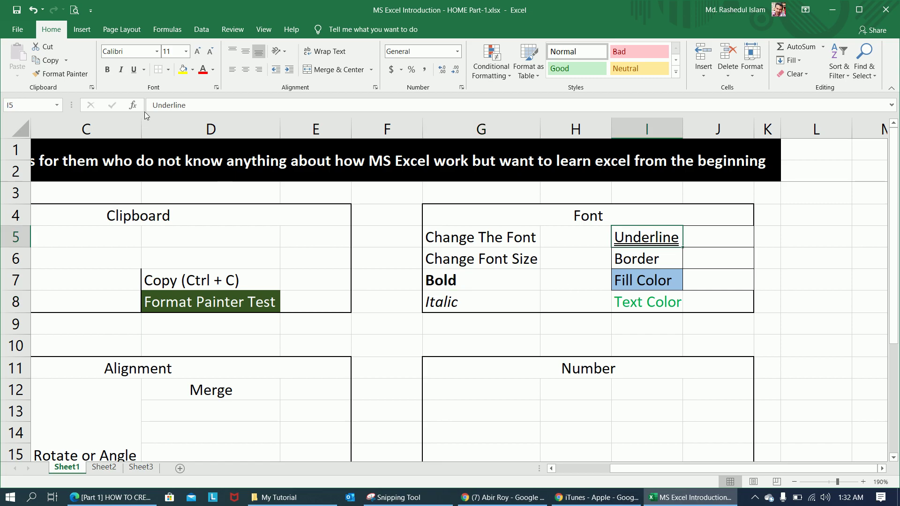
pyautogui.click(135, 71)
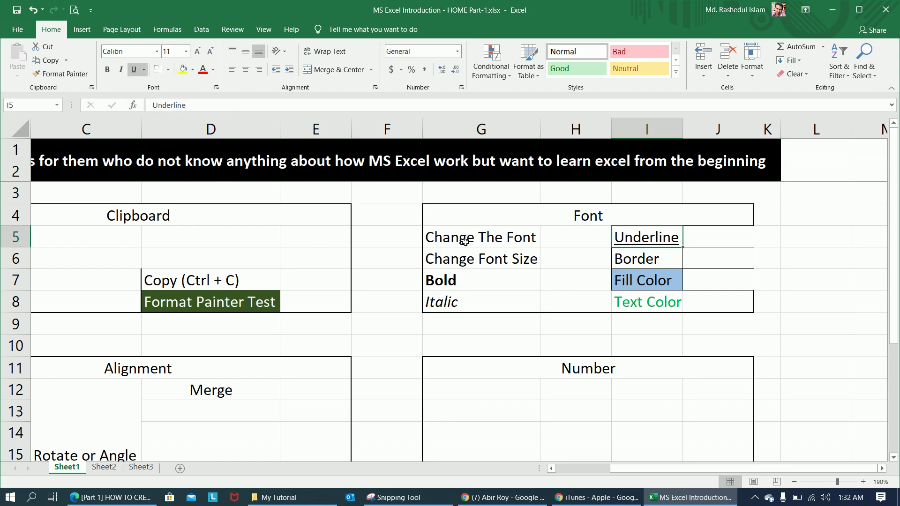
pyautogui.click(136, 72)
pyautogui.click(144, 70)
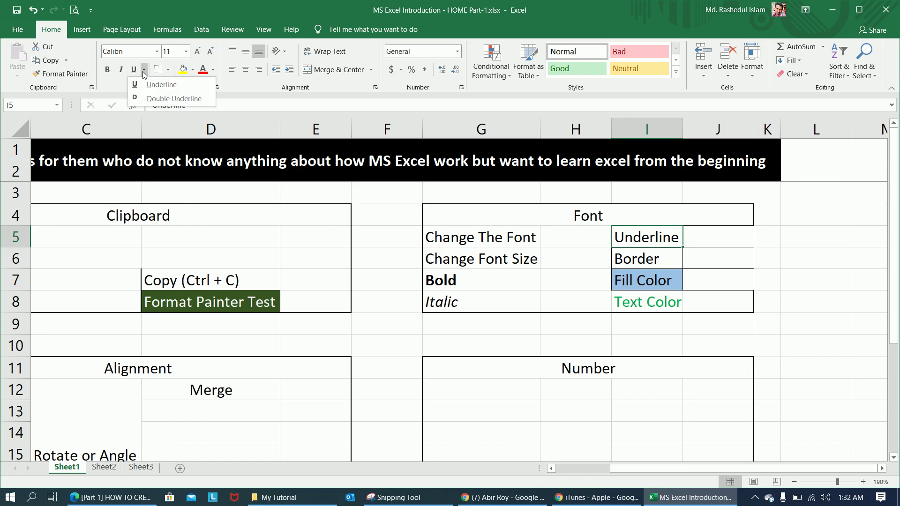
pyautogui.click(164, 103)
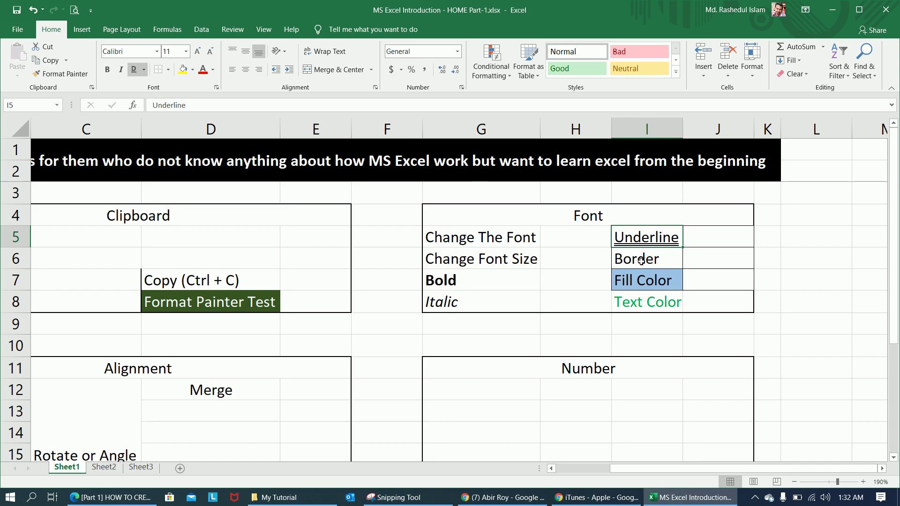
pyautogui.click(169, 71)
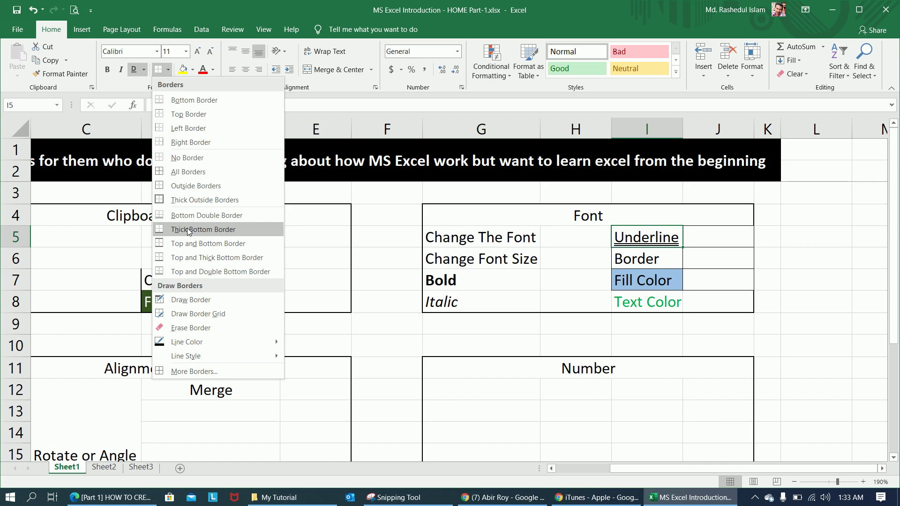
pyautogui.moveTo(198, 342)
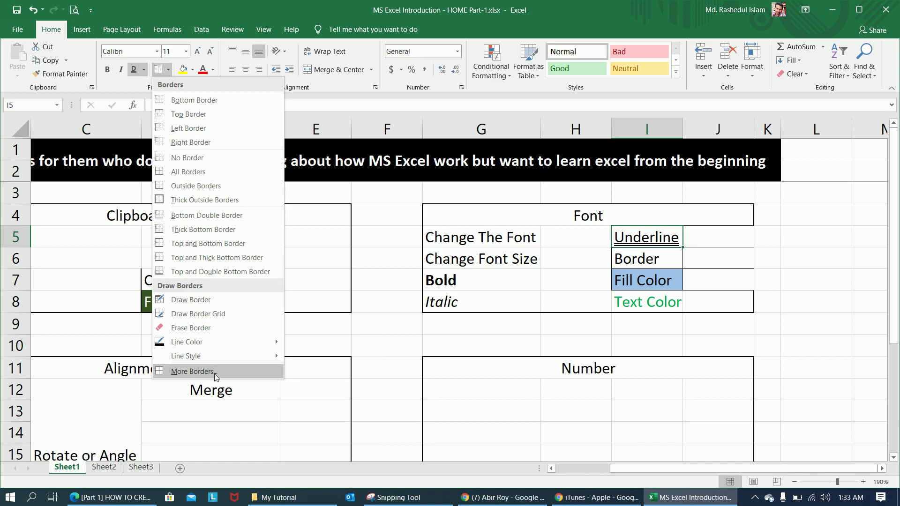
pyautogui.press('Escape')
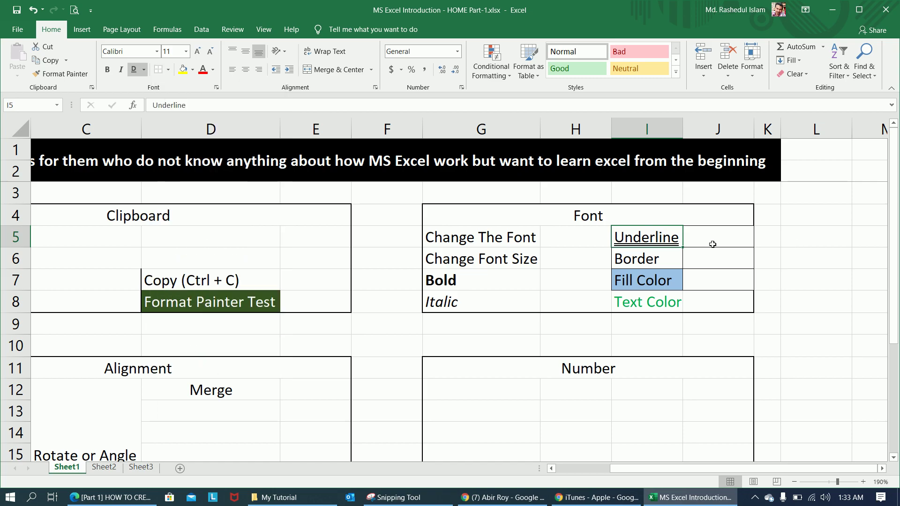
# Remove all borders from the range I5:J7 in the Font block
pyautogui.moveTo(629, 233); pyautogui.dragTo(744, 284)
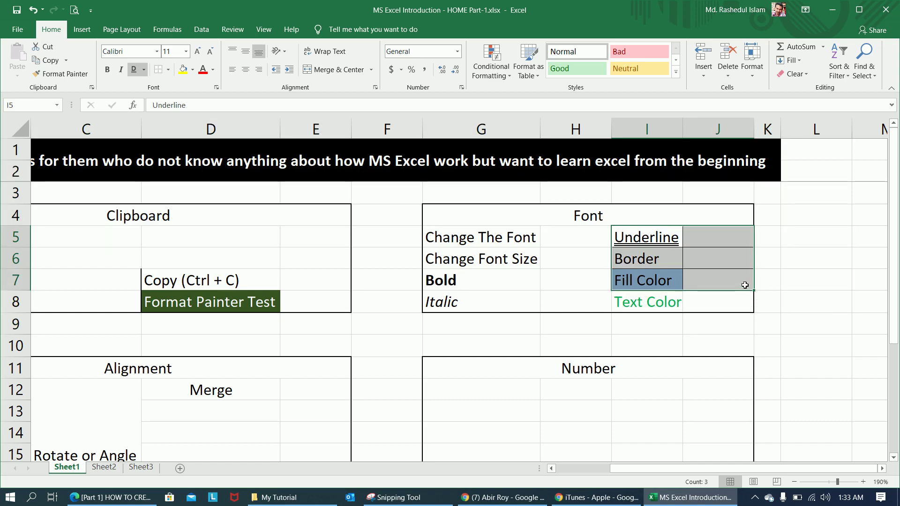
pyautogui.click(168, 69)
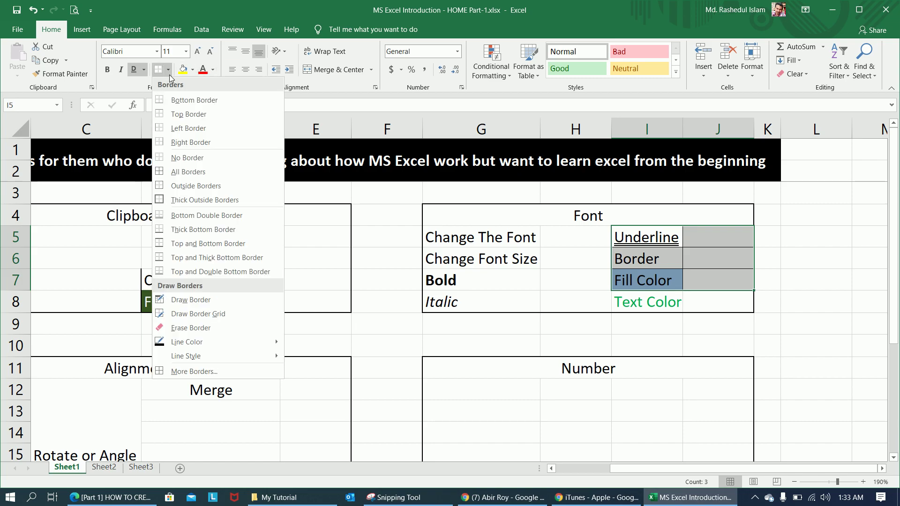
pyautogui.click(187, 163)
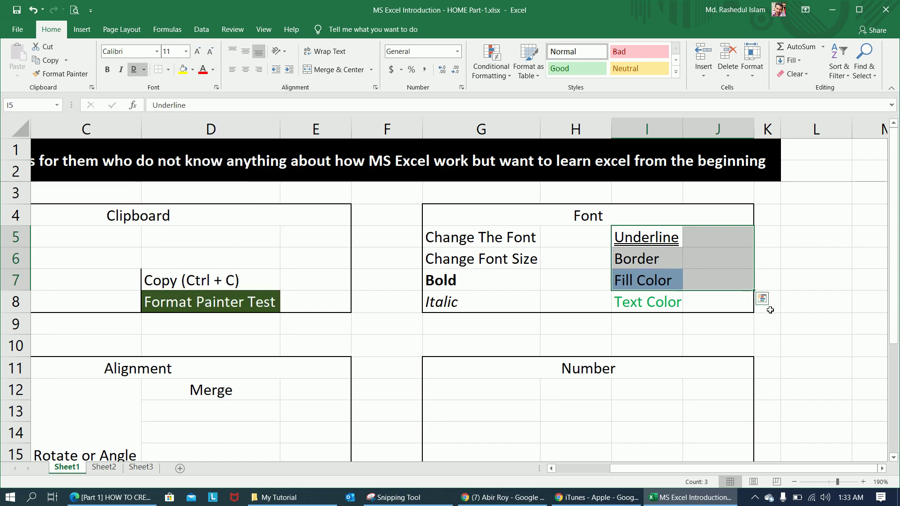
pyautogui.click(806, 302)
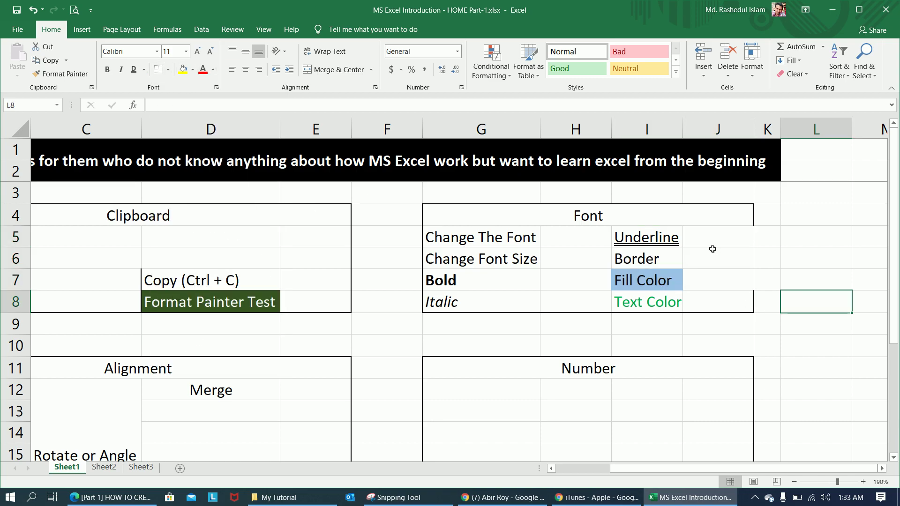
# Apply a right border to the range I5:J7 in the Font block
pyautogui.click(626, 233)
pyautogui.moveTo(626, 233); pyautogui.dragTo(708, 271)
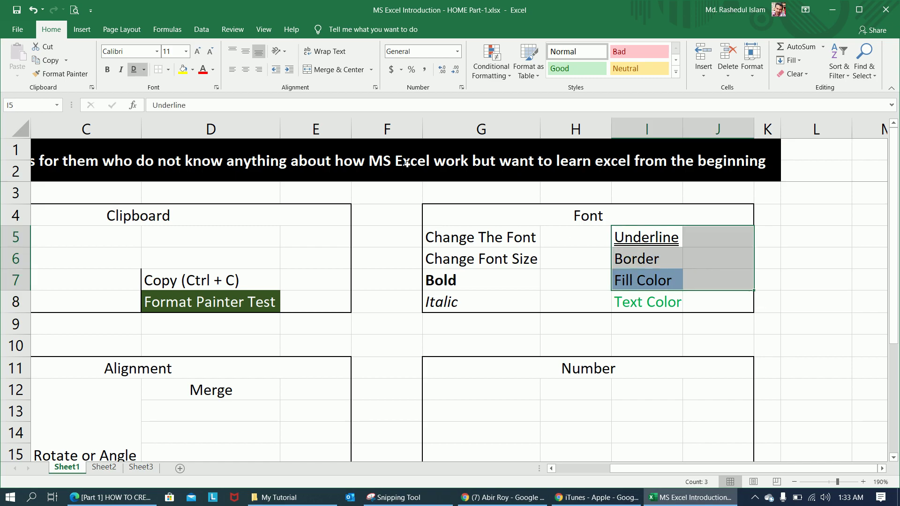
pyautogui.click(167, 70)
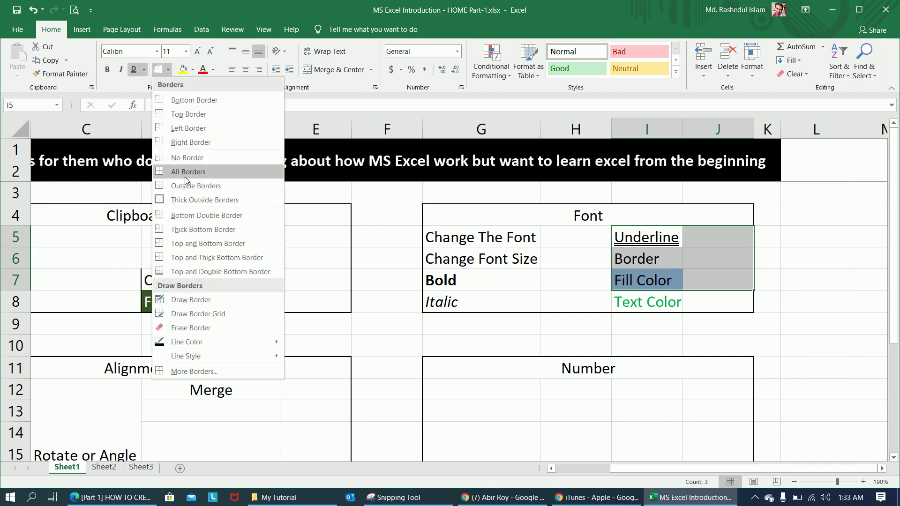
pyautogui.click(168, 144)
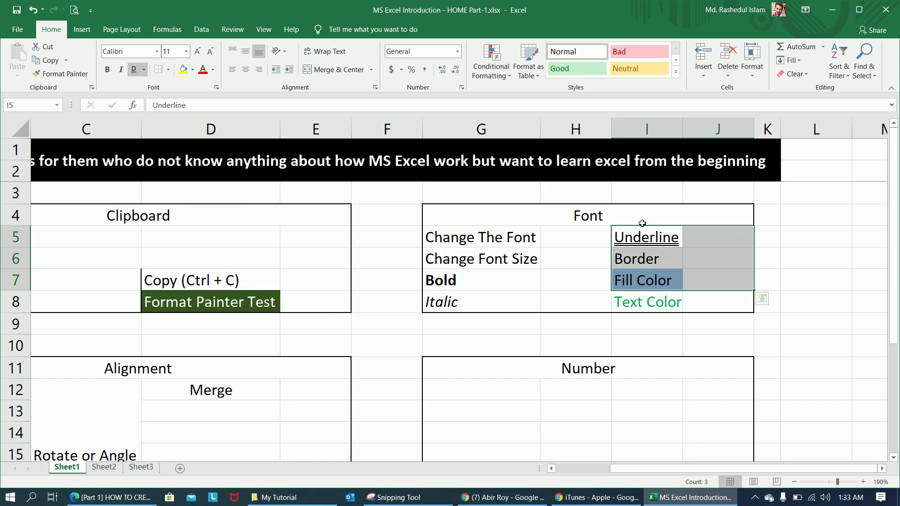
pyautogui.click(802, 241)
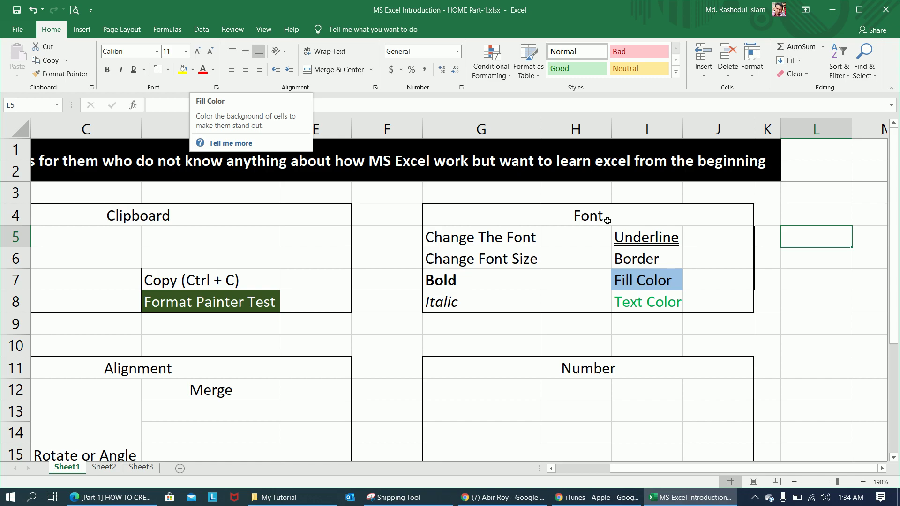
# Fill the Fill Color cell and its neighbour, I7:J7, with the green theme color
pyautogui.click(634, 283)
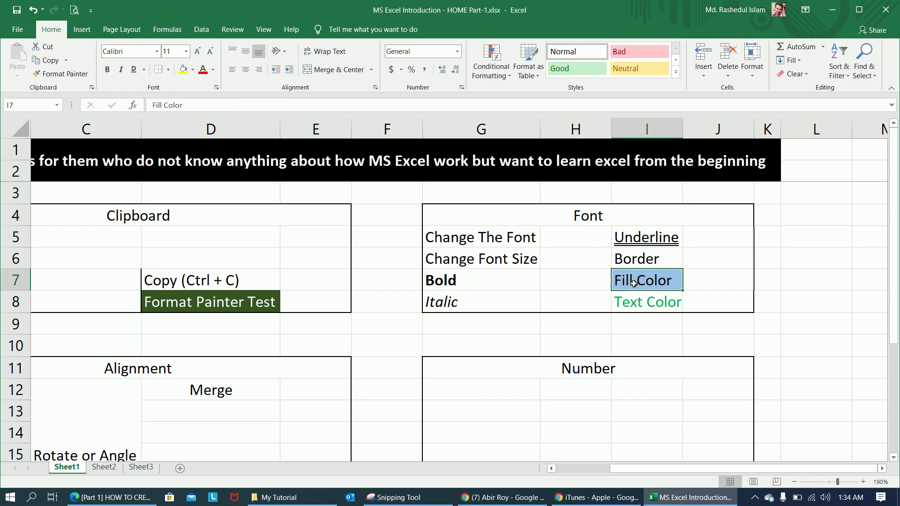
pyautogui.hotkey('shift', 'Right')
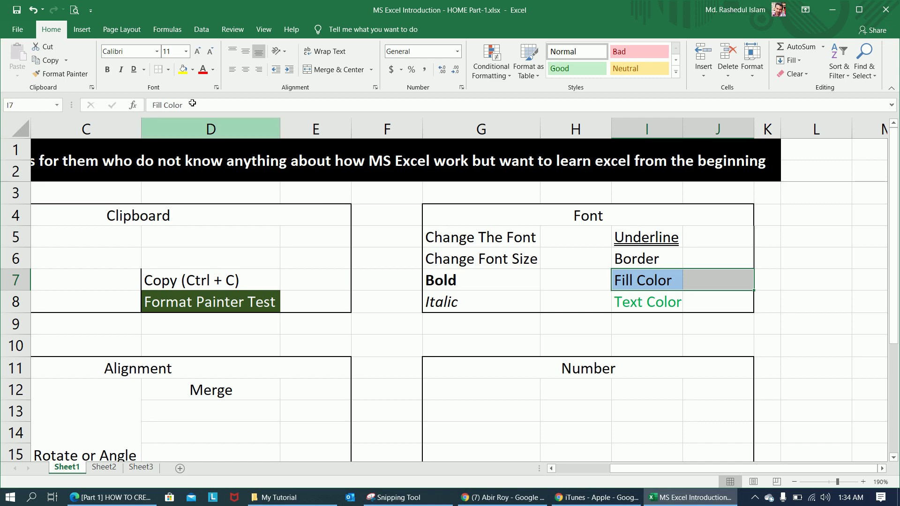
pyautogui.click(193, 70)
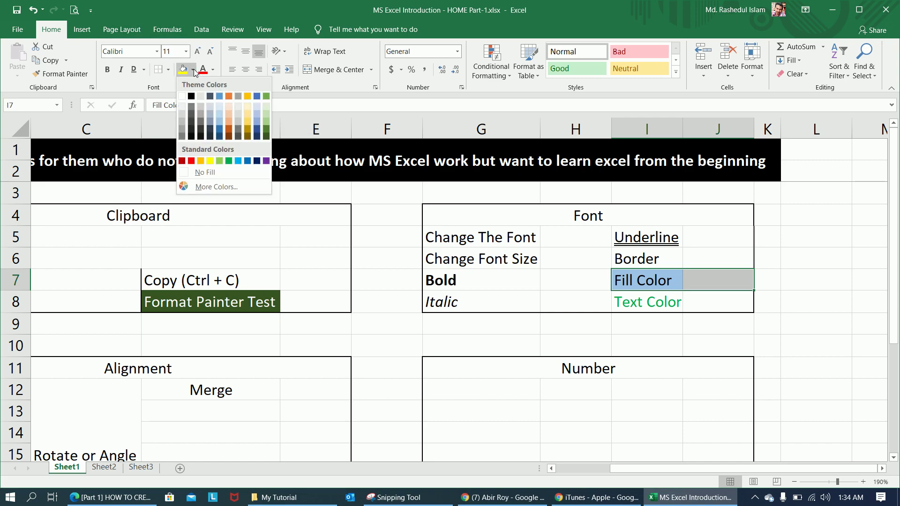
pyautogui.click(265, 95)
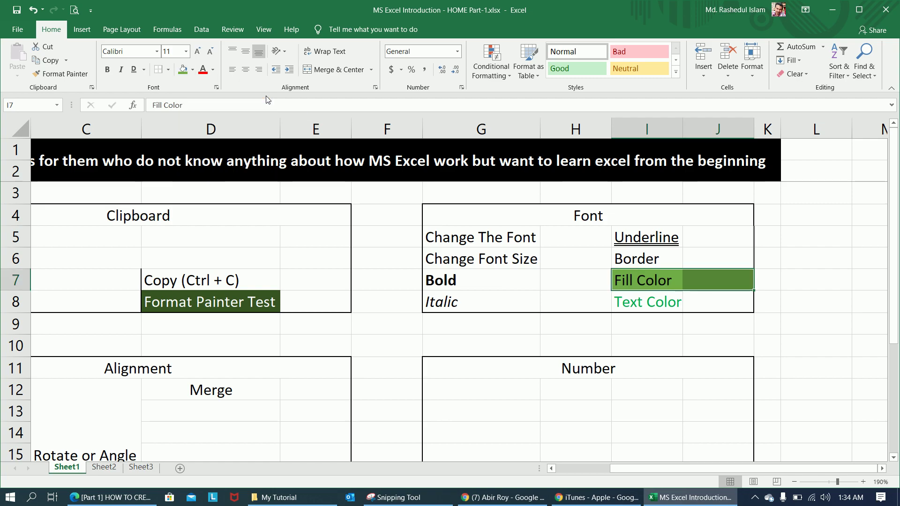
# Change the font color of the Text Color cells I8:J8 to red
pyautogui.click(644, 304)
pyautogui.hotkey('shift', 'Right')
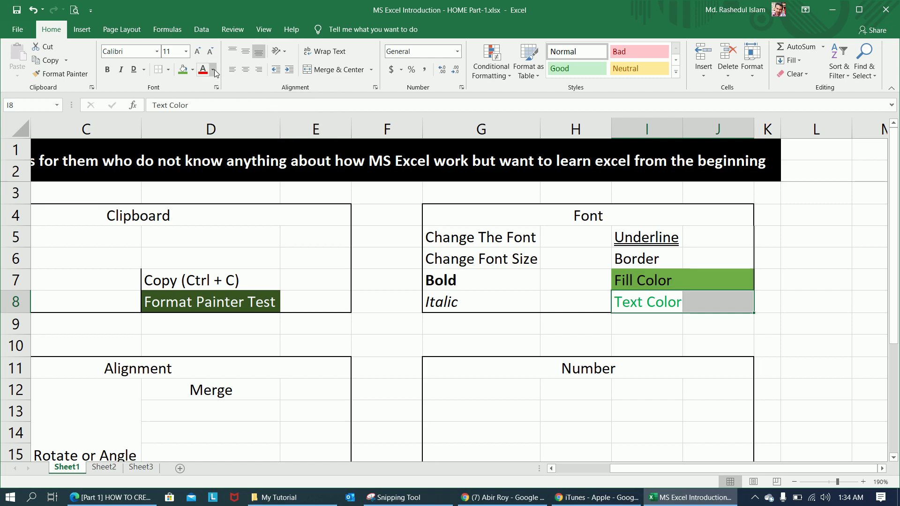
pyautogui.click(213, 70)
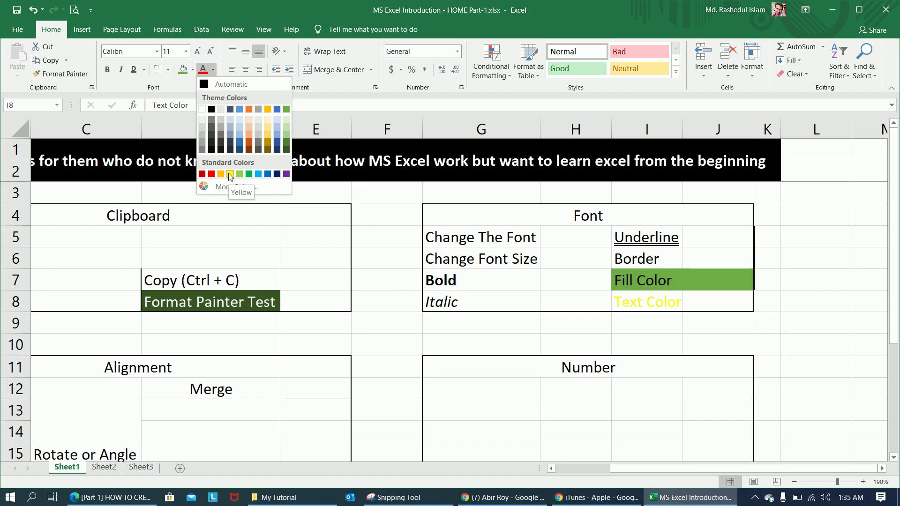
pyautogui.click(768, 323)
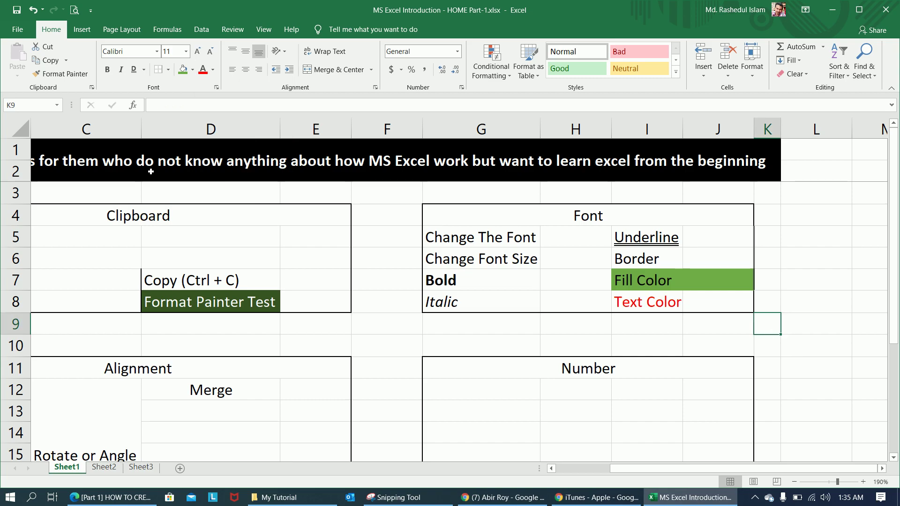
# Align the text of the merged Alignment cell B12 vertically to the top, middle and bottom in turn
pyautogui.click(222, 342)
pyautogui.press('Home')
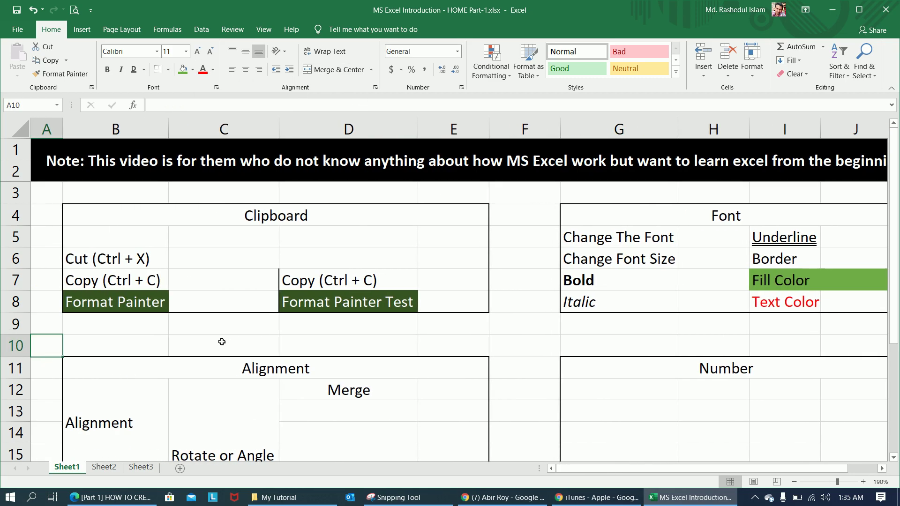
pyautogui.press('Down')
pyautogui.press('Down')
pyautogui.press('Down')
pyautogui.press('Down')
pyautogui.press('Down')
pyautogui.press('Down')
pyautogui.press('Down')
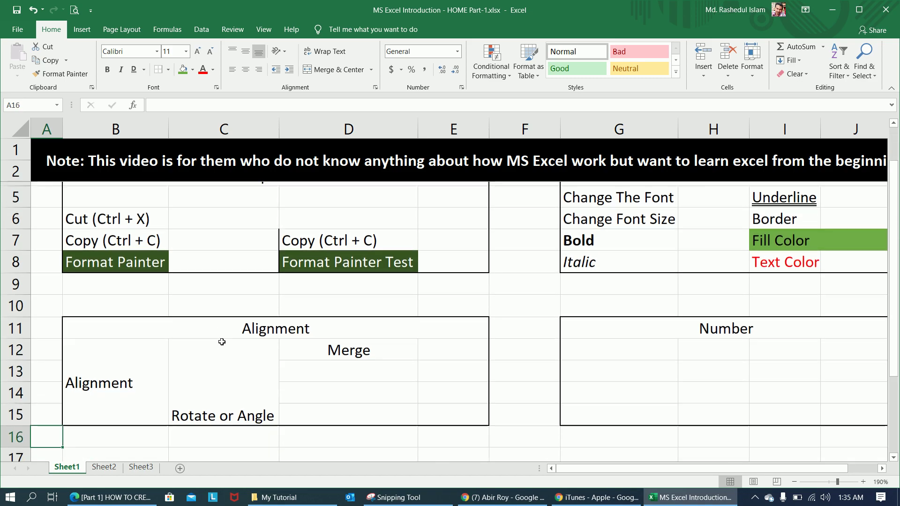
pyautogui.click(118, 368)
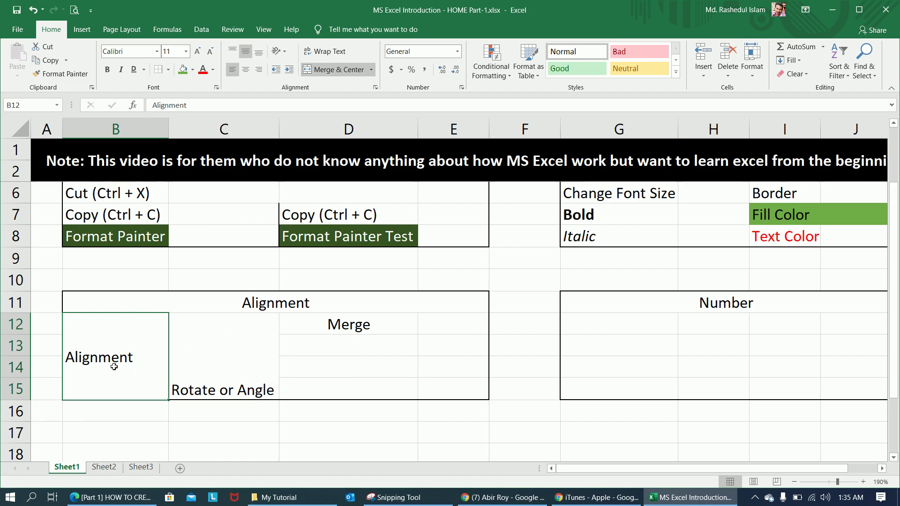
pyautogui.click(233, 51)
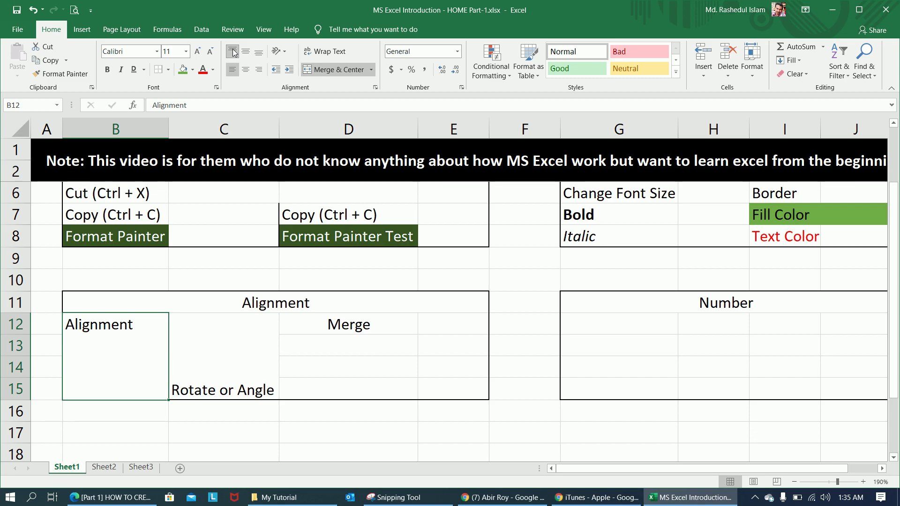
pyautogui.click(247, 51)
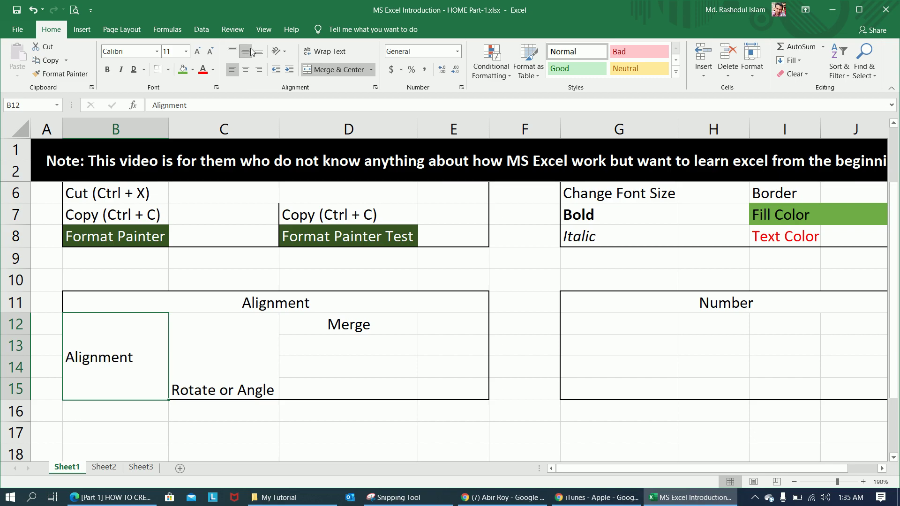
pyautogui.click(260, 53)
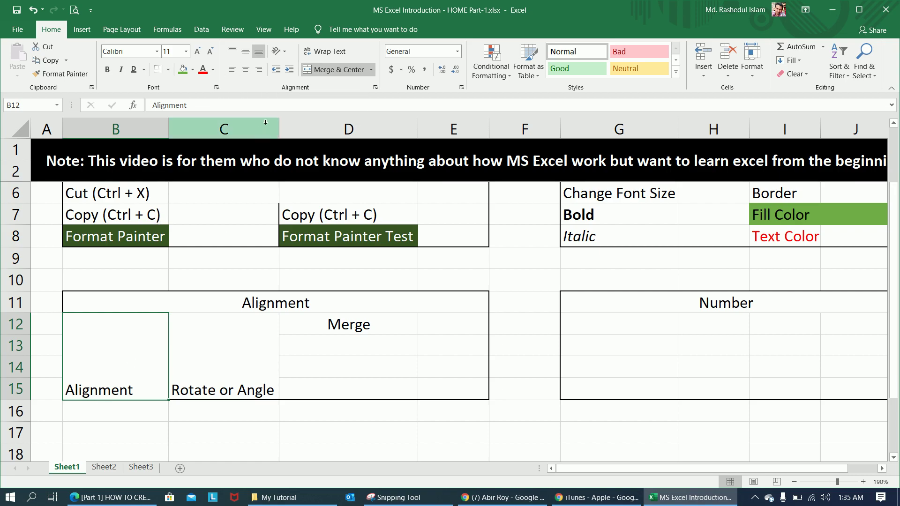
# Right-align the text of the merged Alignment cell B12, then center it both horizontally and vertically
pyautogui.click(259, 69)
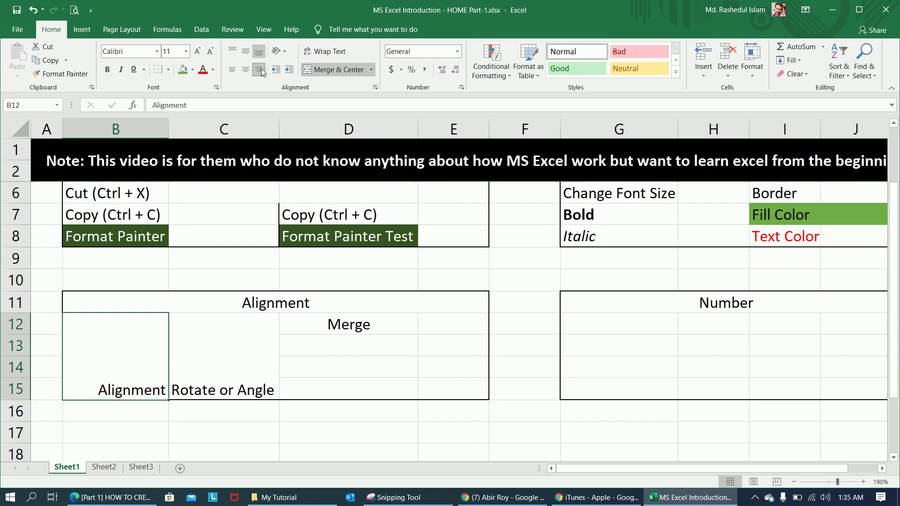
pyautogui.click(243, 73)
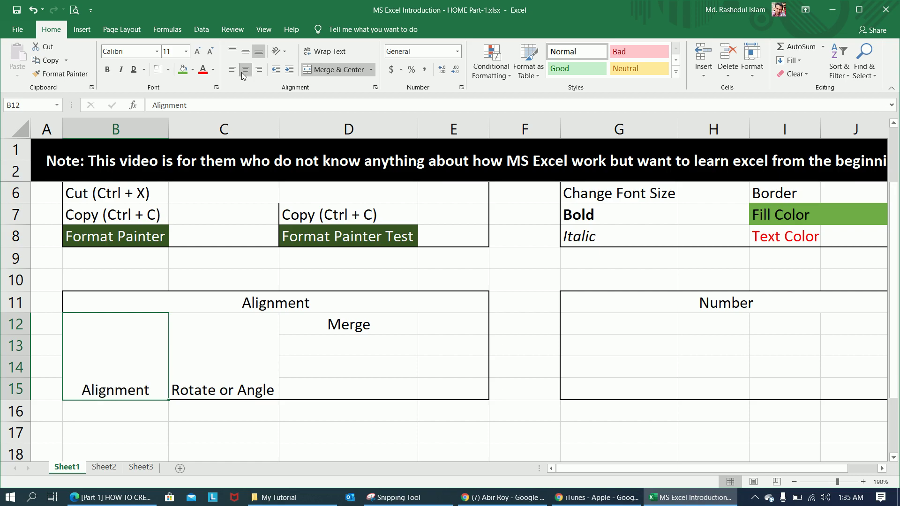
pyautogui.click(243, 53)
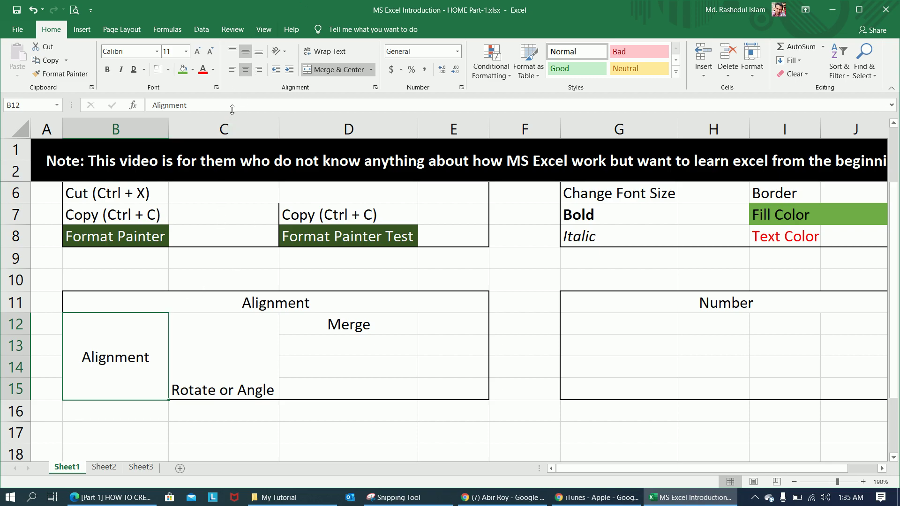
# Apply the Angle Clockwise orientation to the text in the merged Rotate or Angle cell C12
pyautogui.click(230, 367)
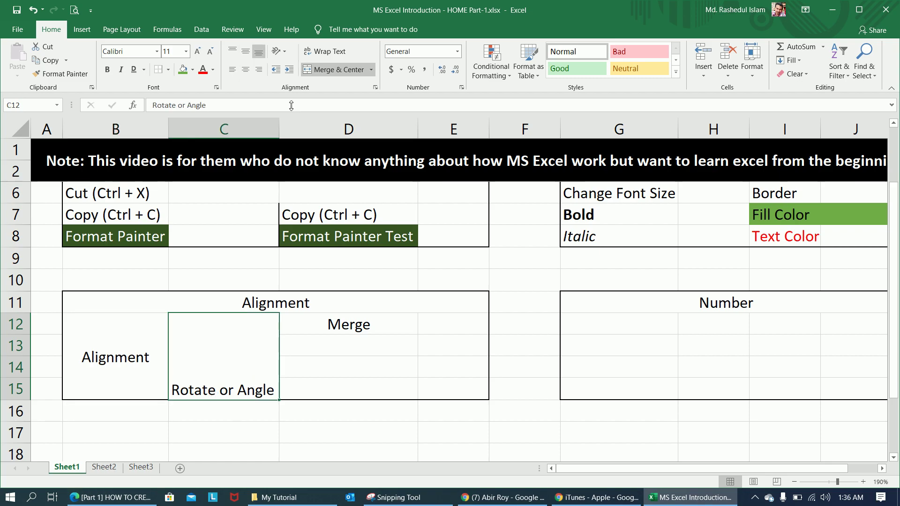
pyautogui.click(285, 54)
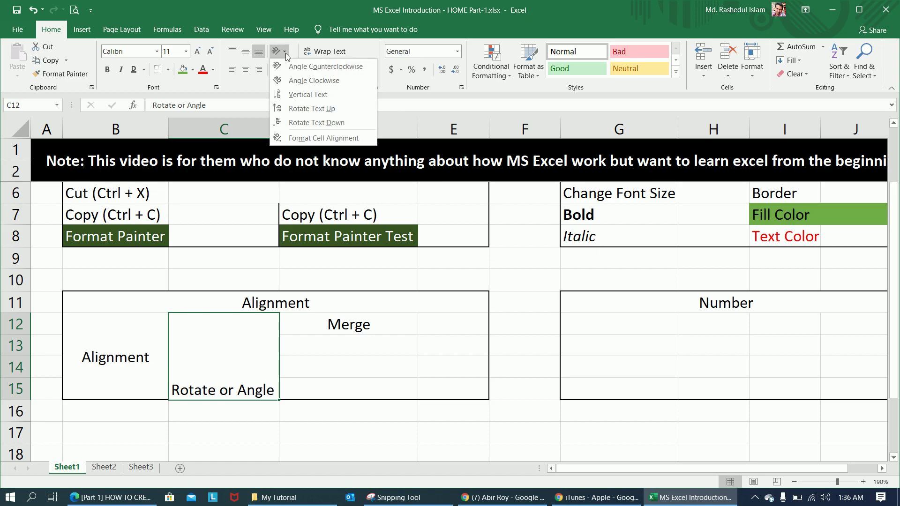
pyautogui.click(293, 81)
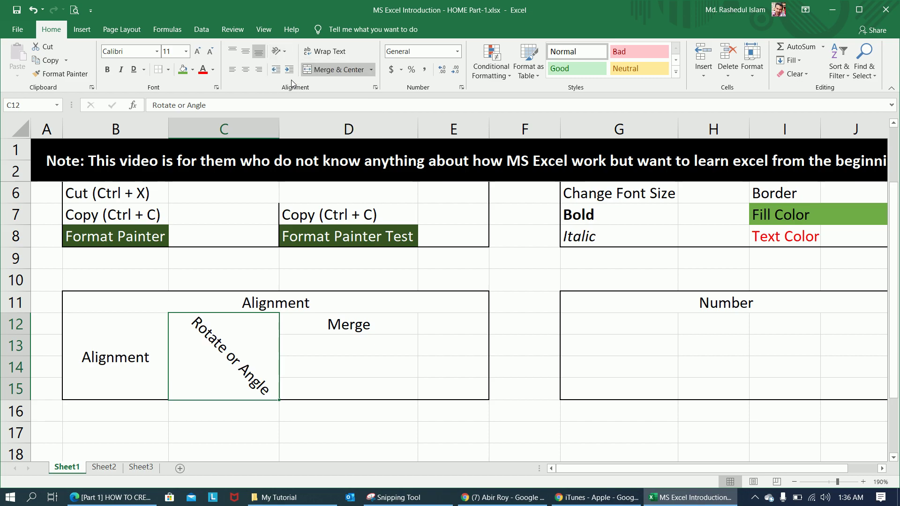
# Apply the Angle Counterclockwise and then the Rotate Text Up orientation to the merged Rotate or Angle cell C12
pyautogui.click(283, 52)
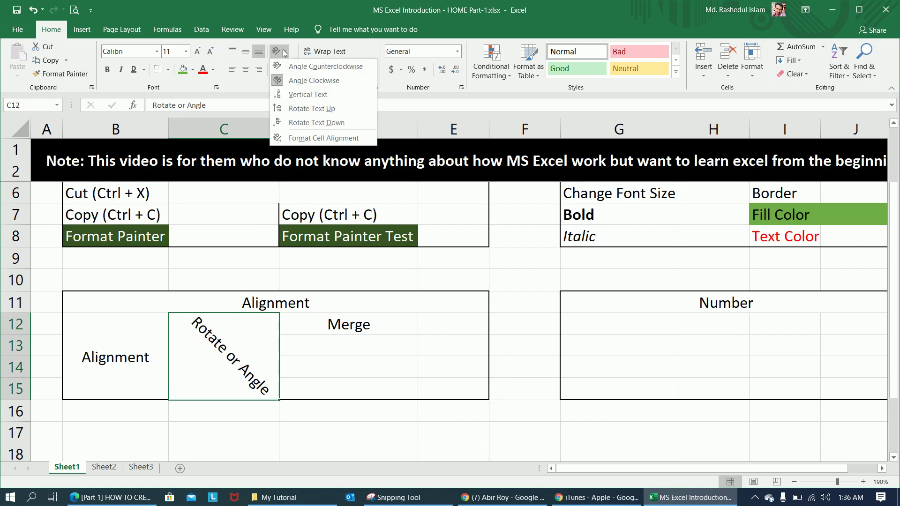
pyautogui.click(292, 66)
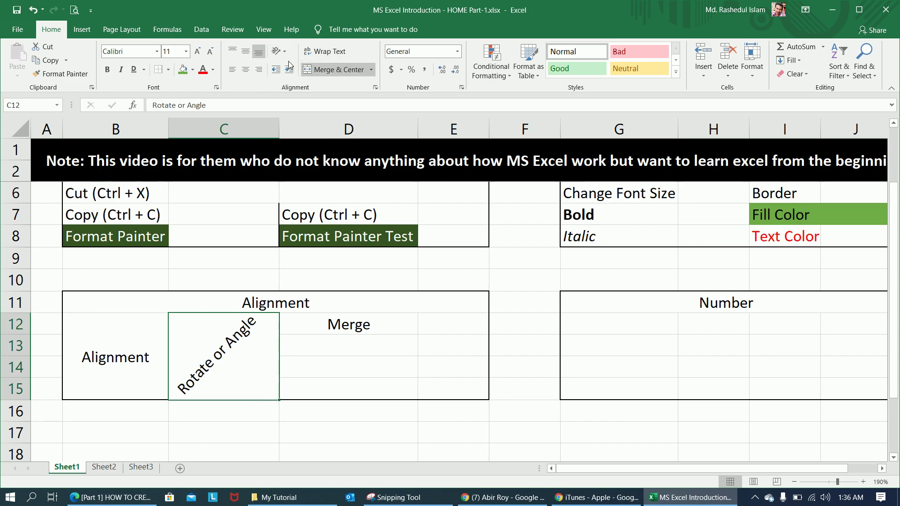
pyautogui.click(281, 52)
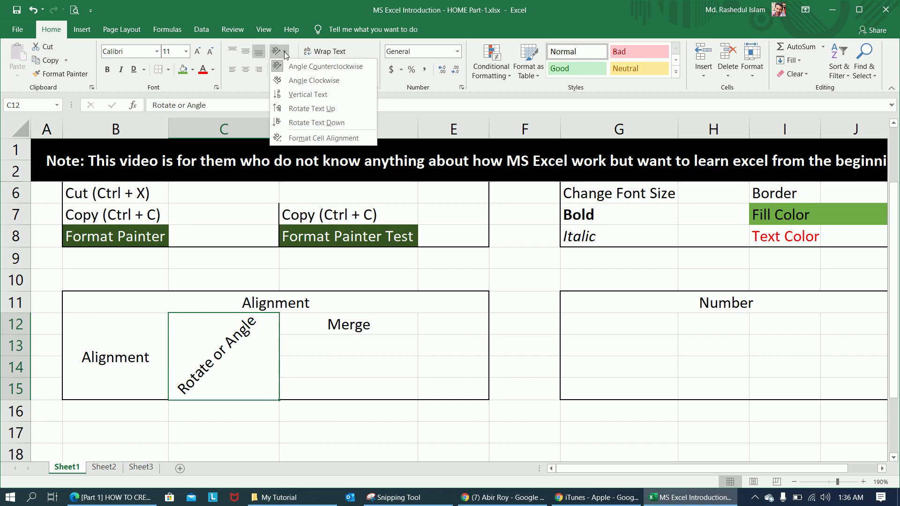
pyautogui.click(319, 111)
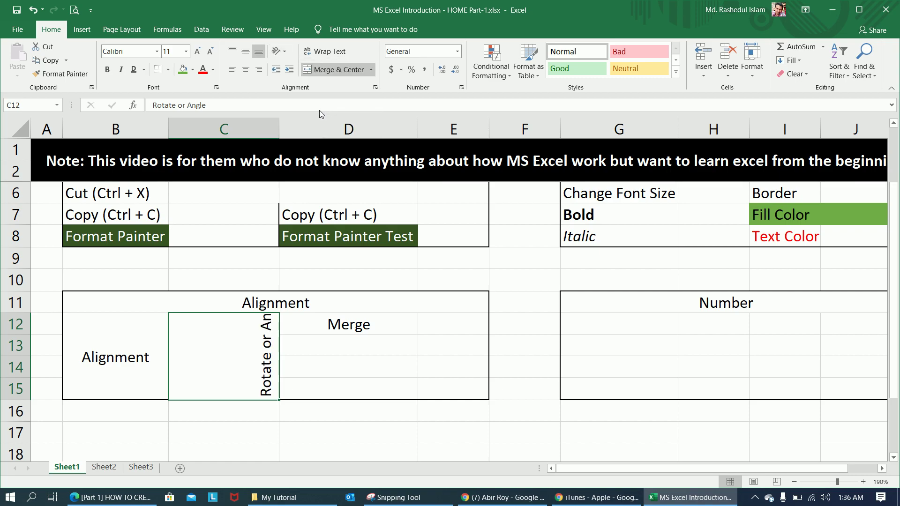
# Set the text orientation of the merged Rotate or Angle cell C12 to 0 degrees and middle-align it vertically
pyautogui.click(279, 51)
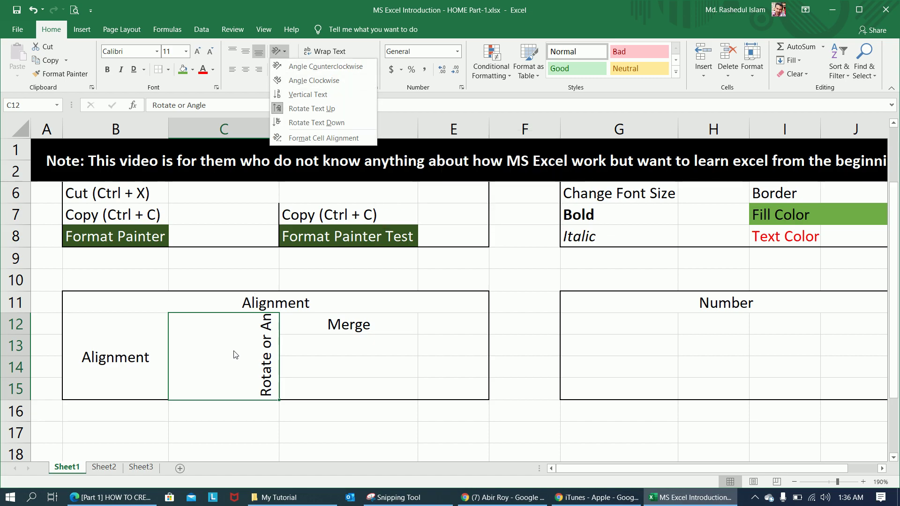
pyautogui.click(317, 138)
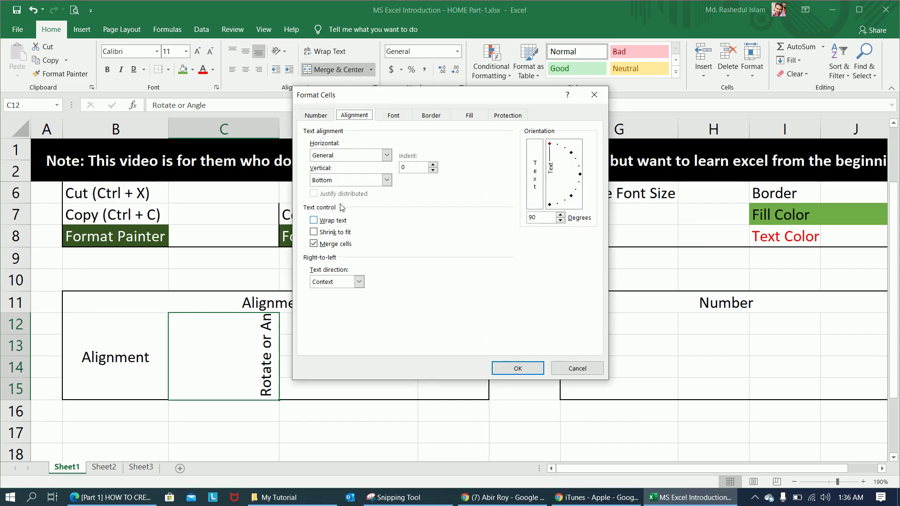
pyautogui.moveTo(537, 217); pyautogui.dragTo(520, 214)
pyautogui.write('0')
pyautogui.press('Return')
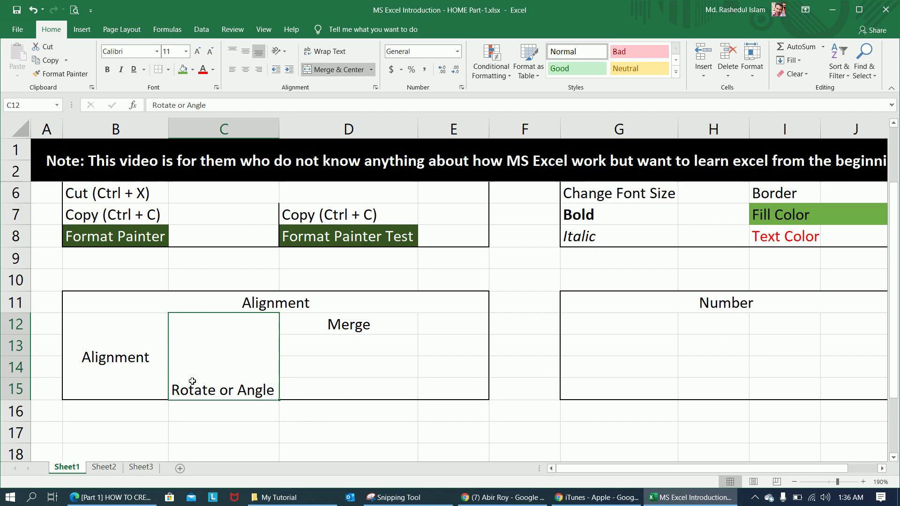
pyautogui.click(245, 52)
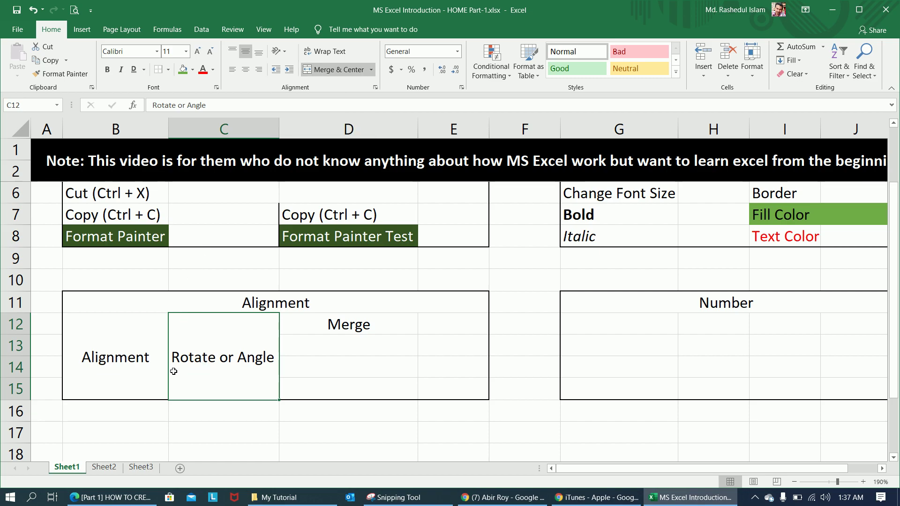
# Increase the indent of the Rotate or Angle text in C12 by two levels, then decrease it by two levels
pyautogui.click(291, 72)
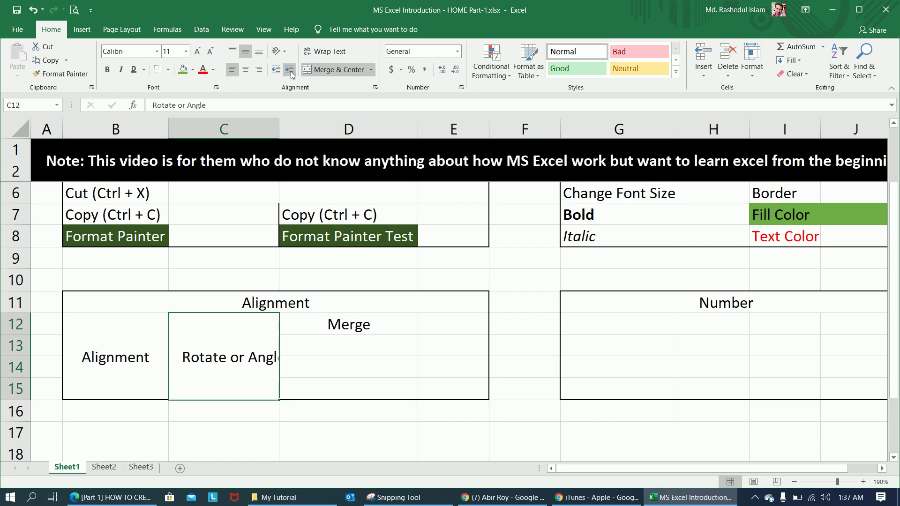
pyautogui.click(290, 72)
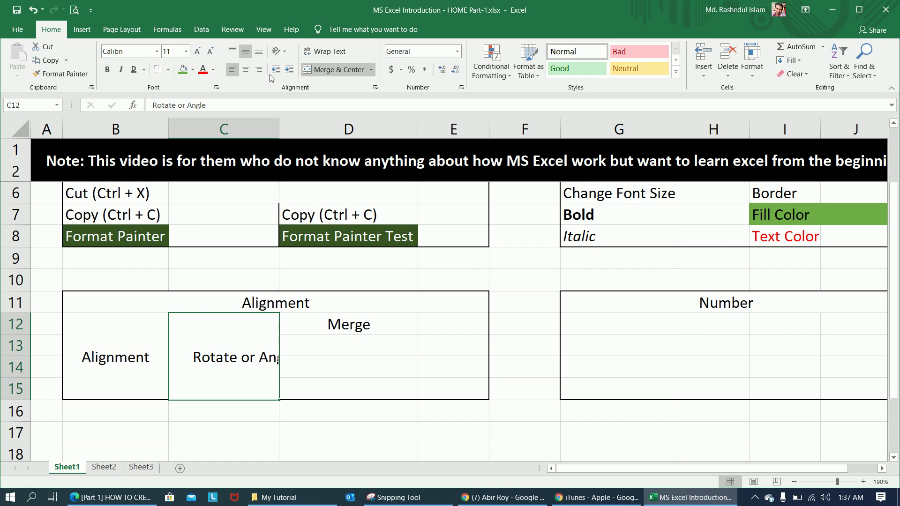
pyautogui.click(274, 71)
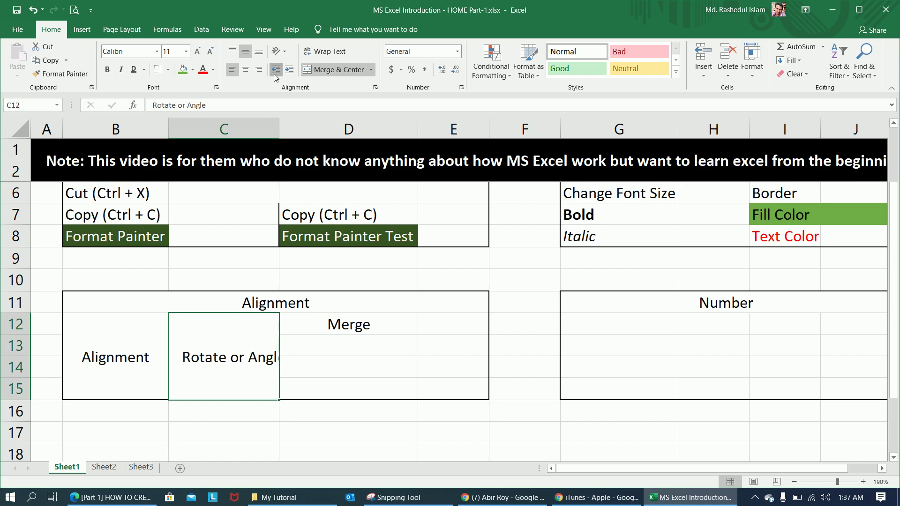
pyautogui.click(274, 73)
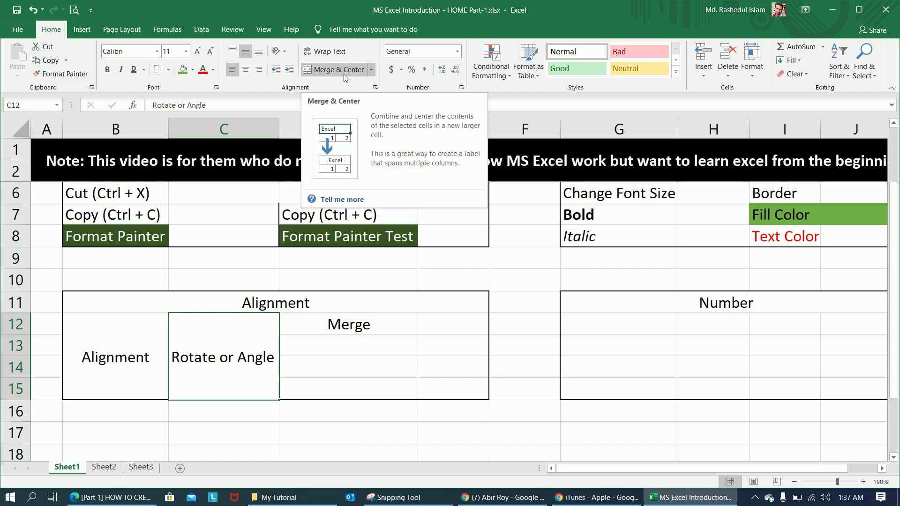
# Merge and center cells D12:D15 and align the Merge text vertically to the middle
pyautogui.click(372, 70)
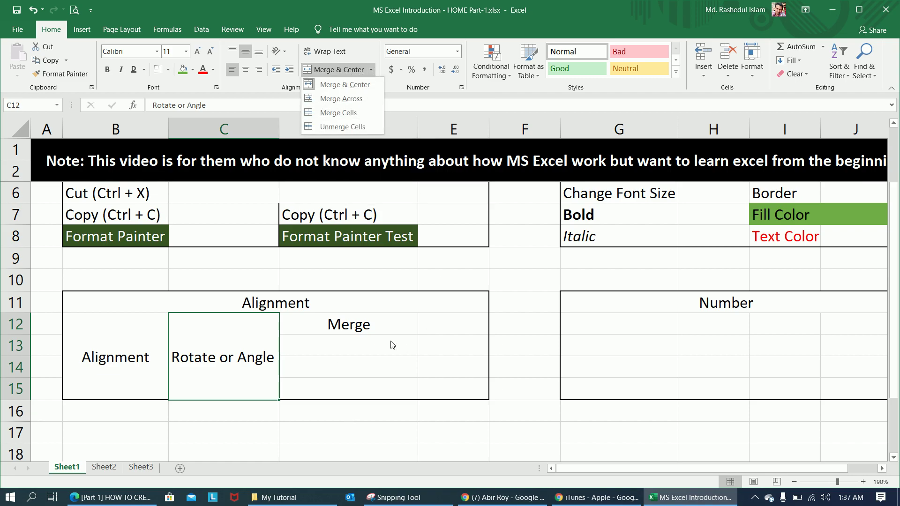
pyautogui.click(364, 322)
pyautogui.click(362, 319)
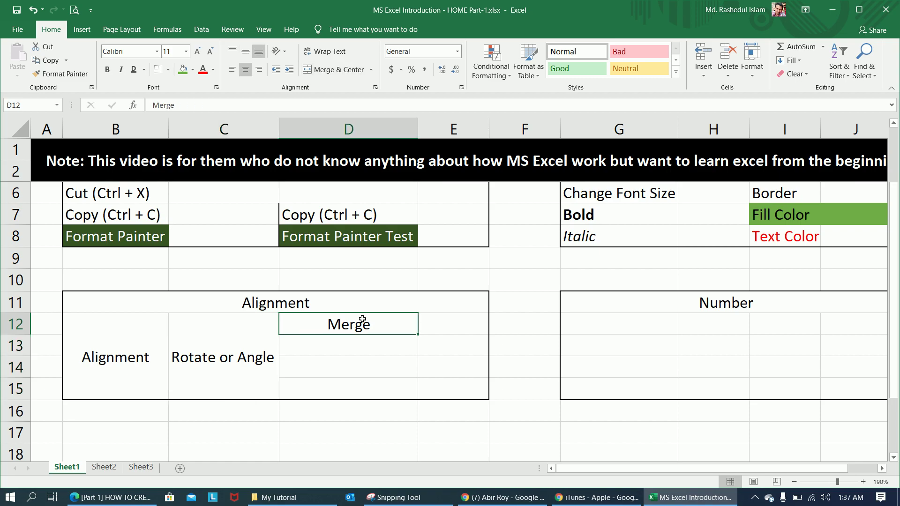
pyautogui.hotkey('shift', 'Down')
pyautogui.hotkey('shift', 'Down')
pyautogui.hotkey('shift', 'Down')
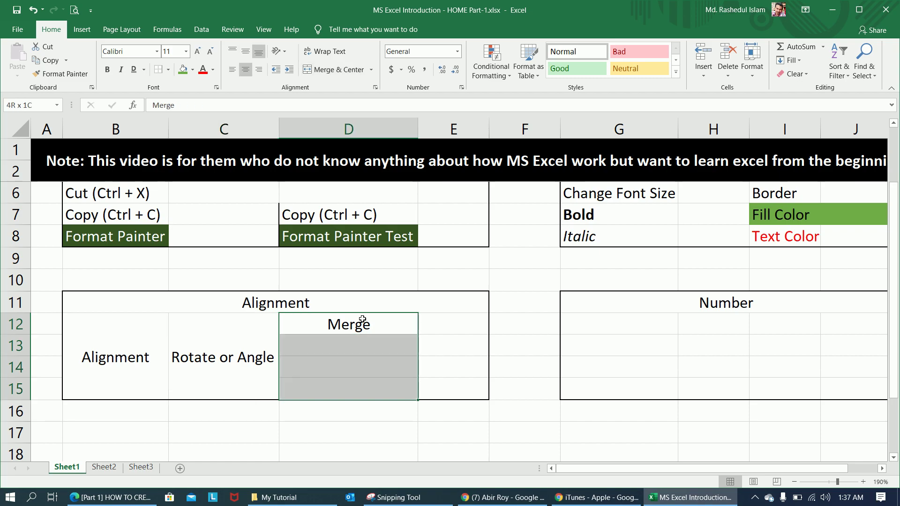
pyautogui.click(371, 70)
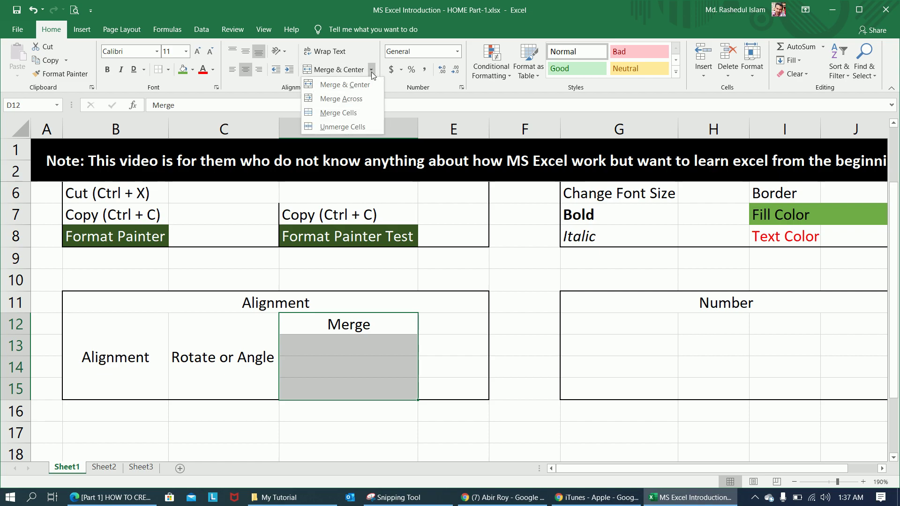
pyautogui.click(358, 85)
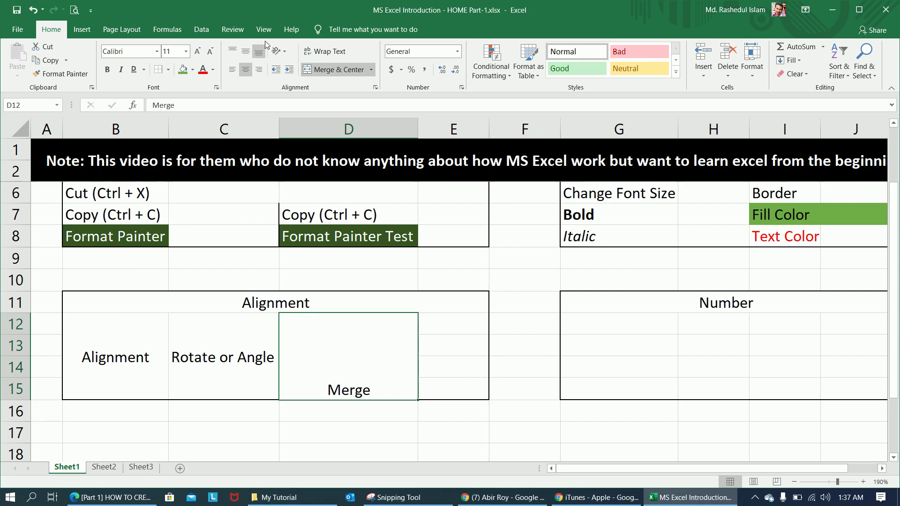
pyautogui.click(246, 56)
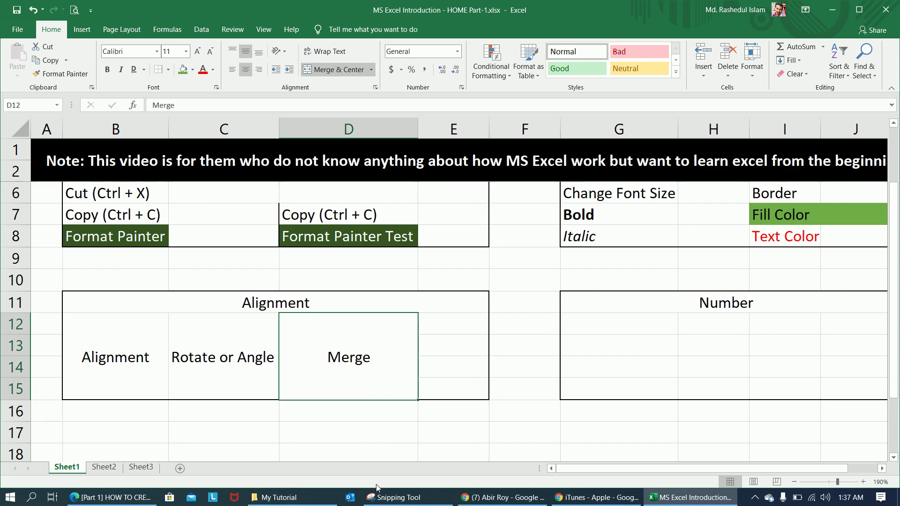
# Unmerge the Merge cell back into the separate cells D12:D15
pyautogui.click(372, 72)
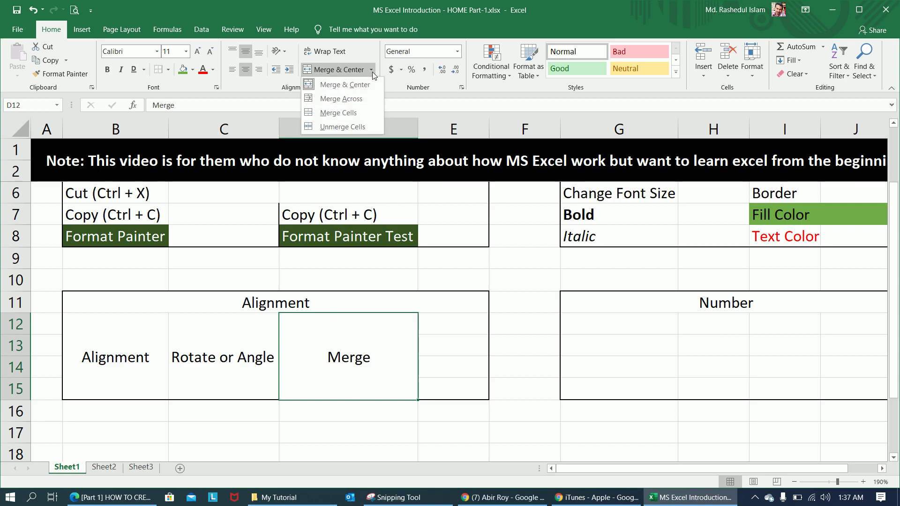
pyautogui.click(348, 127)
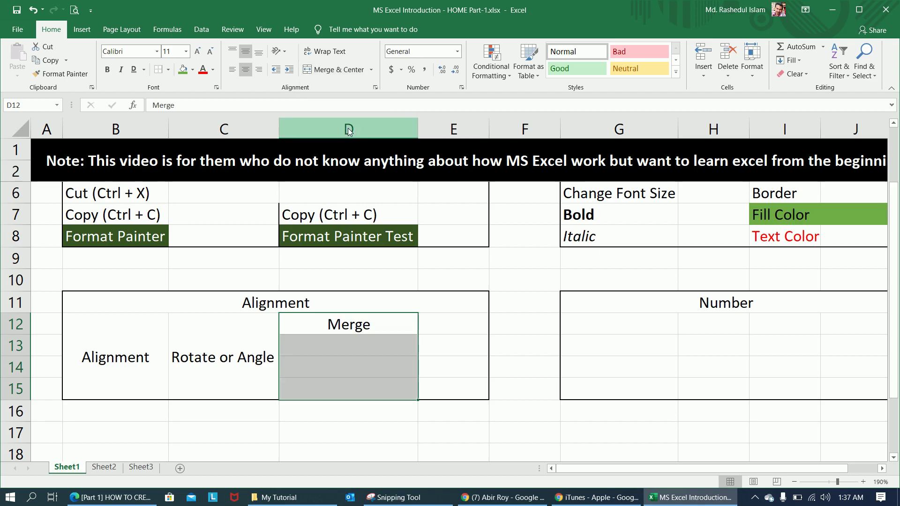
# Try Merge & Center on D12:E12 and Merge Cells on D13:E15, reversing each merge
pyautogui.click(373, 70)
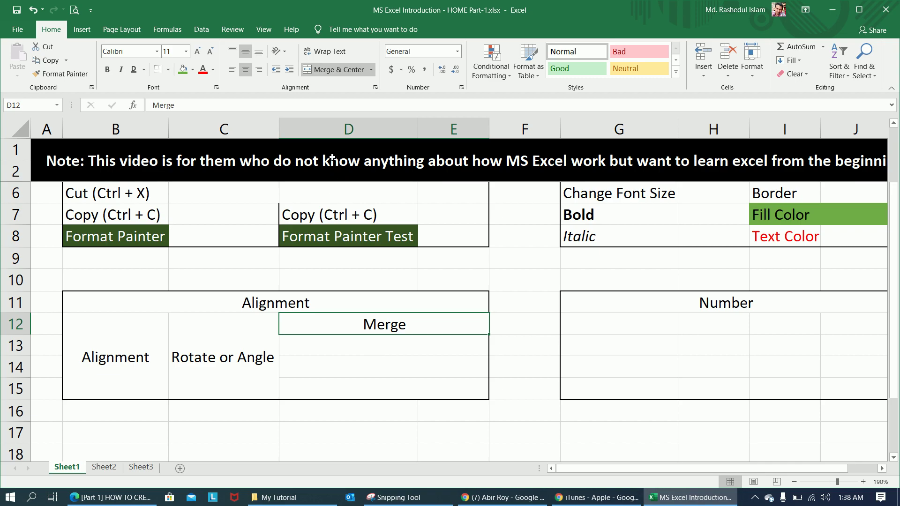
pyautogui.click(371, 72)
pyautogui.click(373, 70)
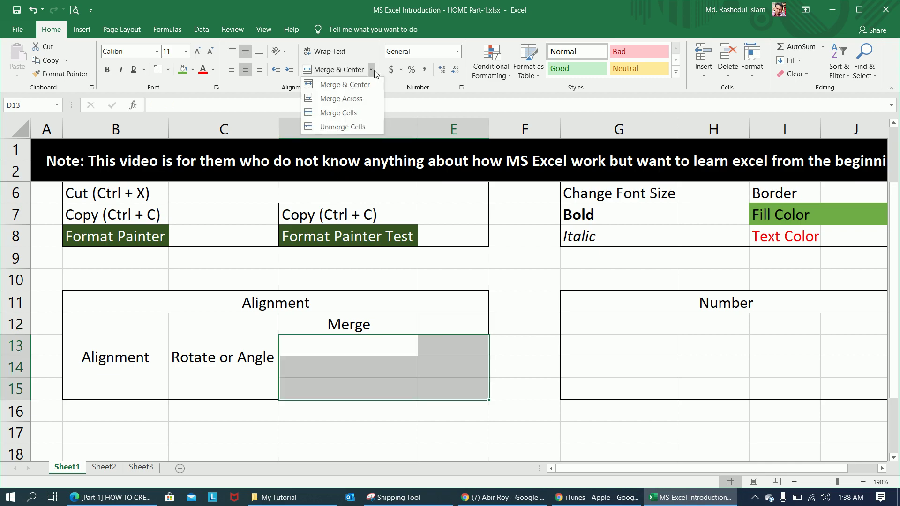
pyautogui.click(358, 112)
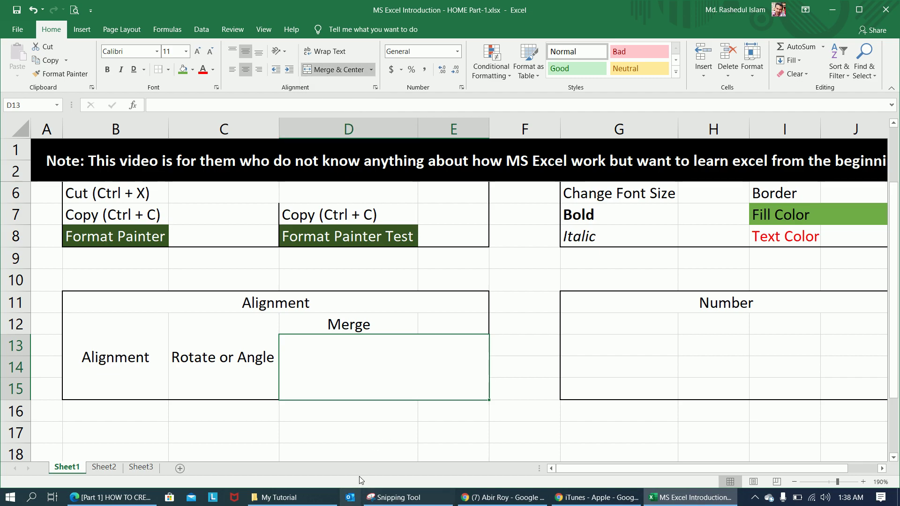
pyautogui.hotkey('ctrl', 'z')
pyautogui.click(370, 393)
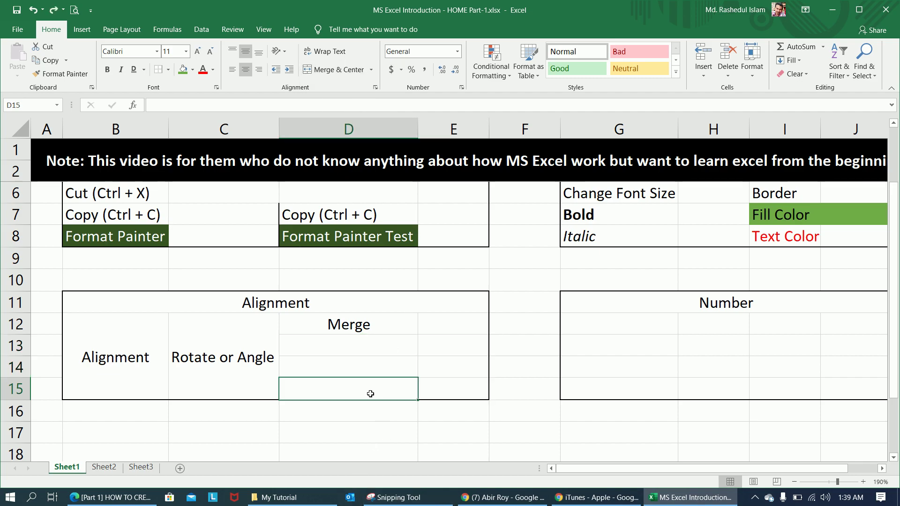
pyautogui.scroll(-2, 370, 394)
pyautogui.scroll(2, 370, 394)
pyautogui.click(377, 355)
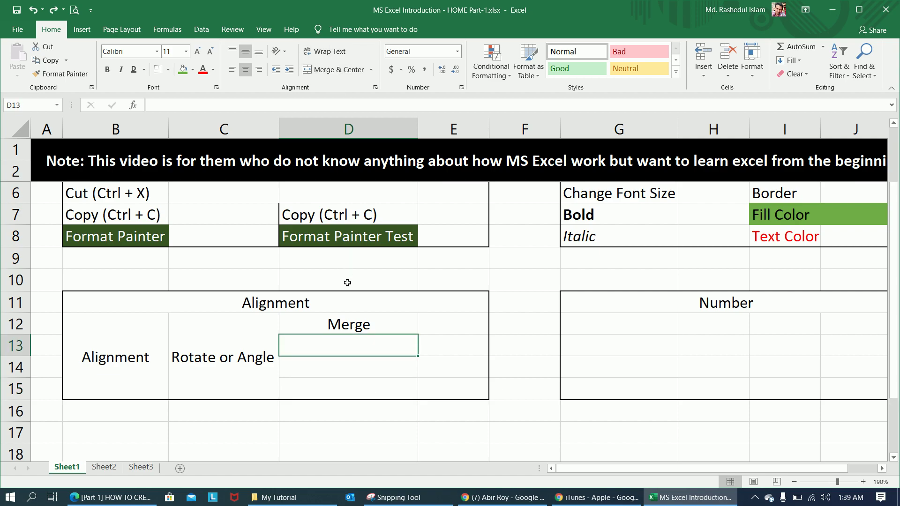
# Enter "Wrap Text" in cell D12, then copy and repeat the word Wrap to make the cell read "MergeWrap WrapWrapWrap"
pyautogui.click(369, 329)
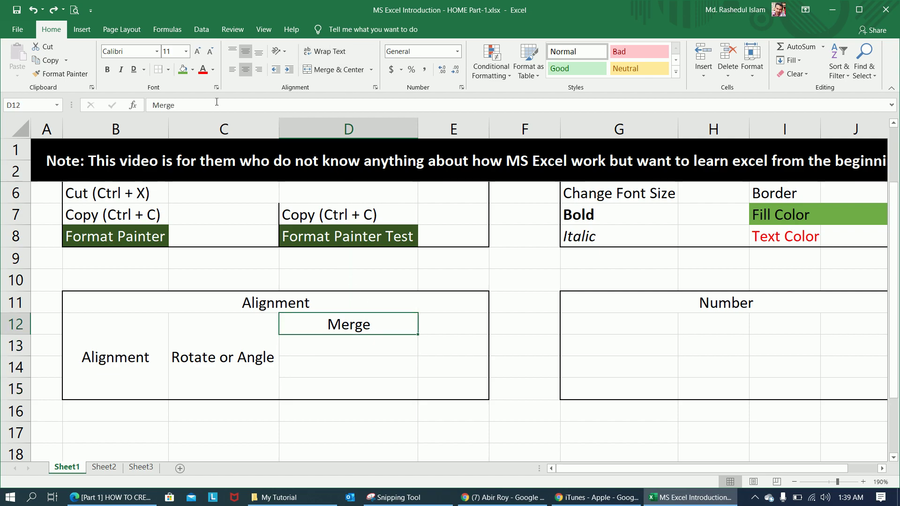
pyautogui.moveTo(215, 102); pyautogui.dragTo(91, 82)
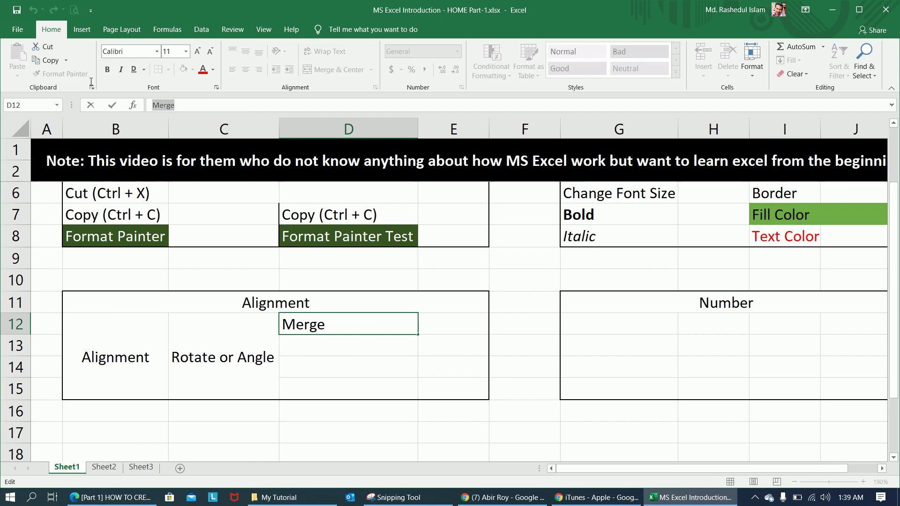
pyautogui.write('W')
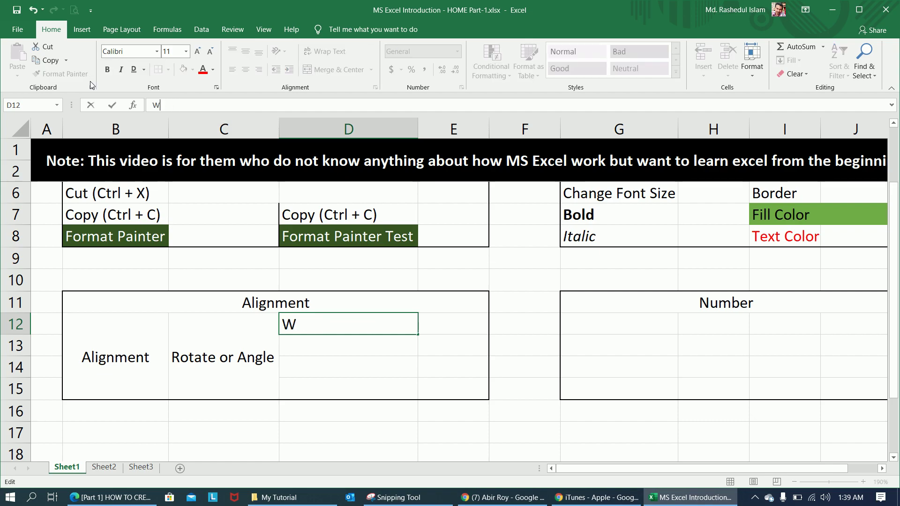
pyautogui.write('rap Text')
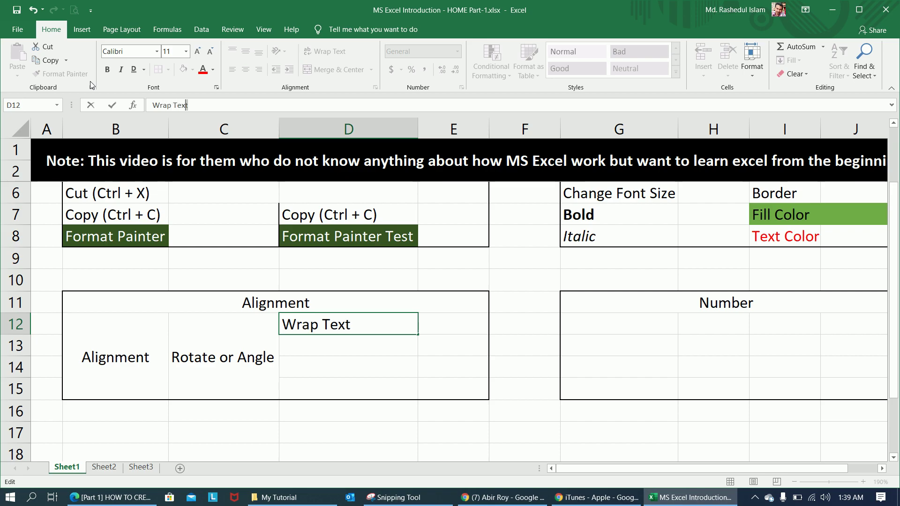
pyautogui.doubleClick(344, 324)
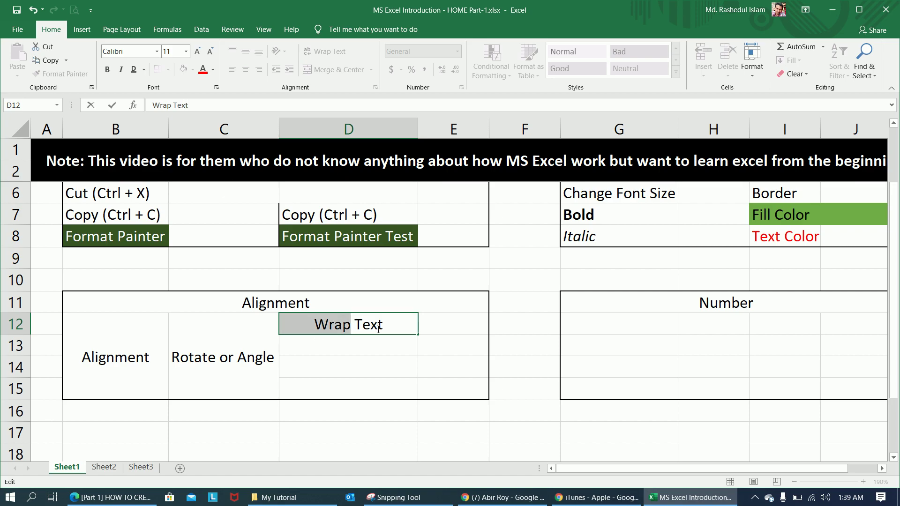
pyautogui.hotkey('ctrl', 'c')
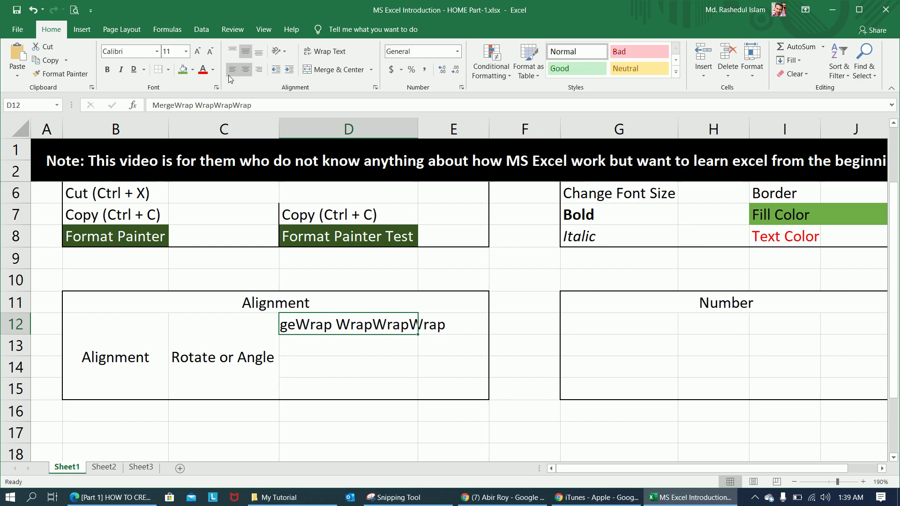
# Left-align the long text in cell D12, then turn Wrap Text on and off again for it
pyautogui.click(231, 69)
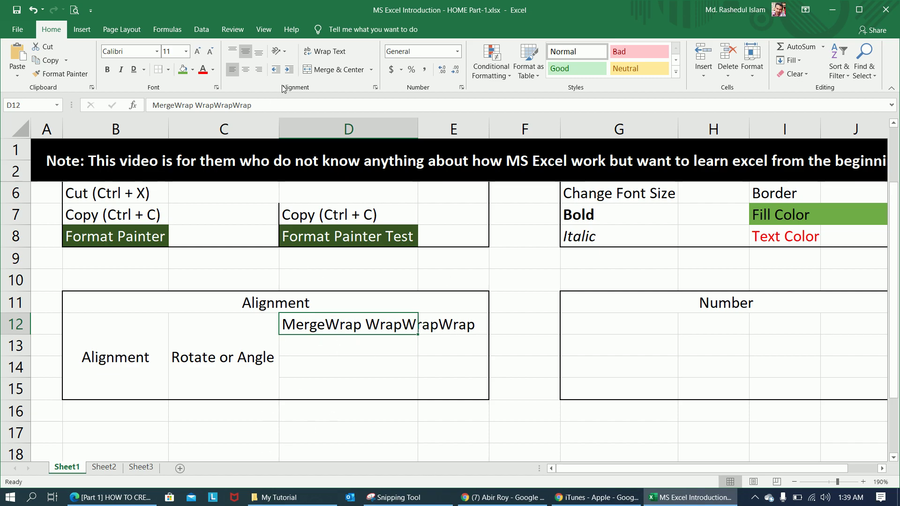
pyautogui.click(318, 52)
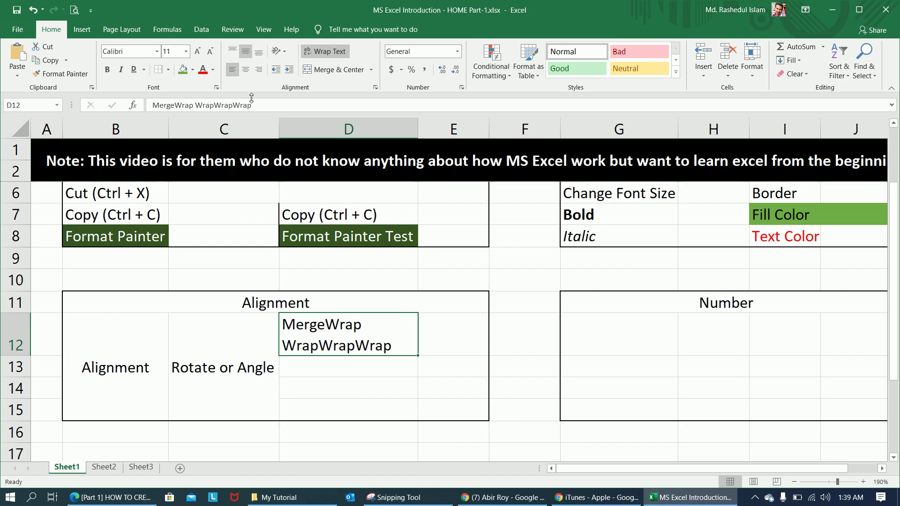
pyautogui.click(320, 52)
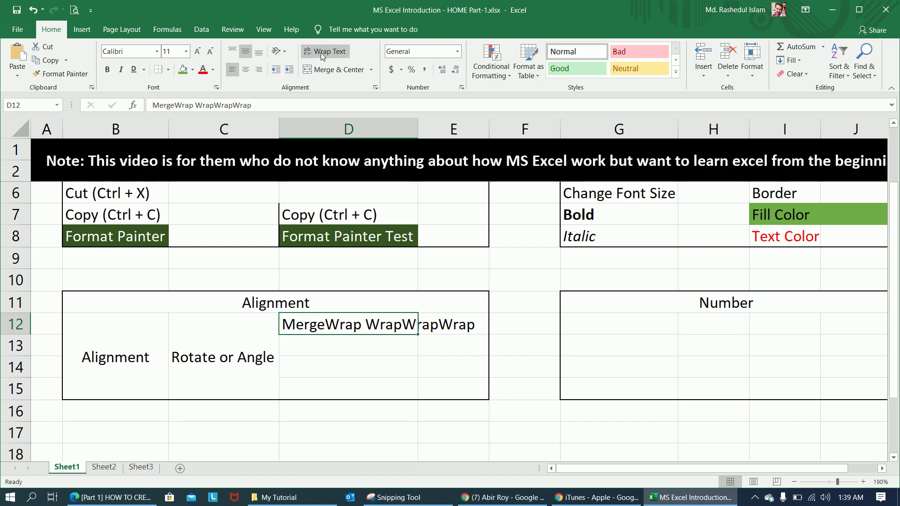
pyautogui.click(397, 351)
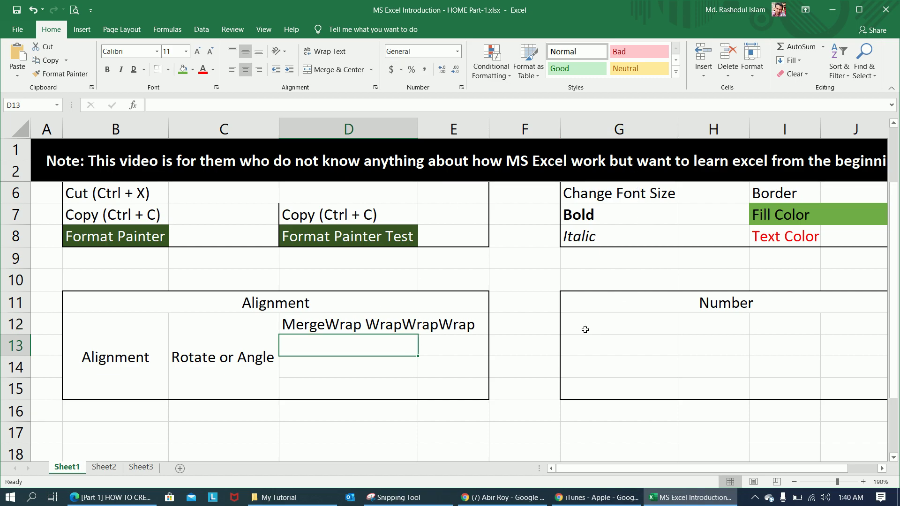
# Set cell G12 under the Number heading to the General number format and enter 500 in it
pyautogui.click(649, 330)
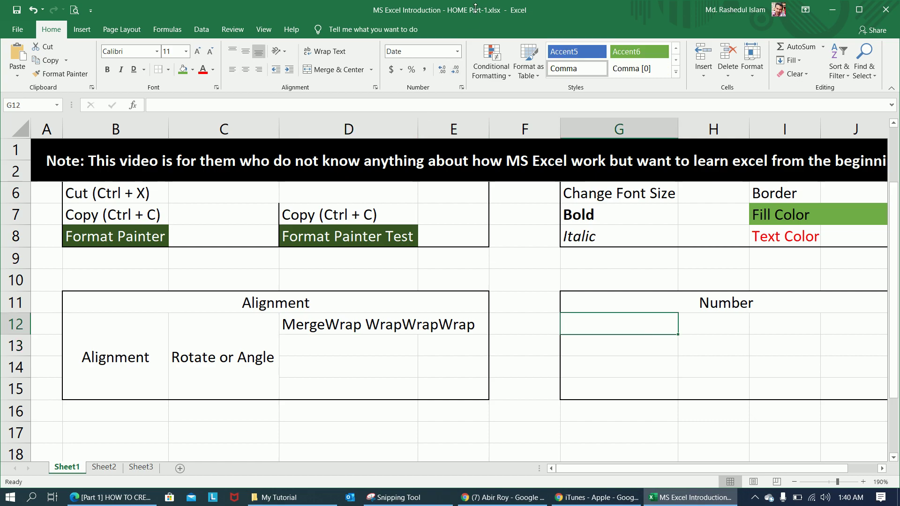
pyautogui.click(458, 51)
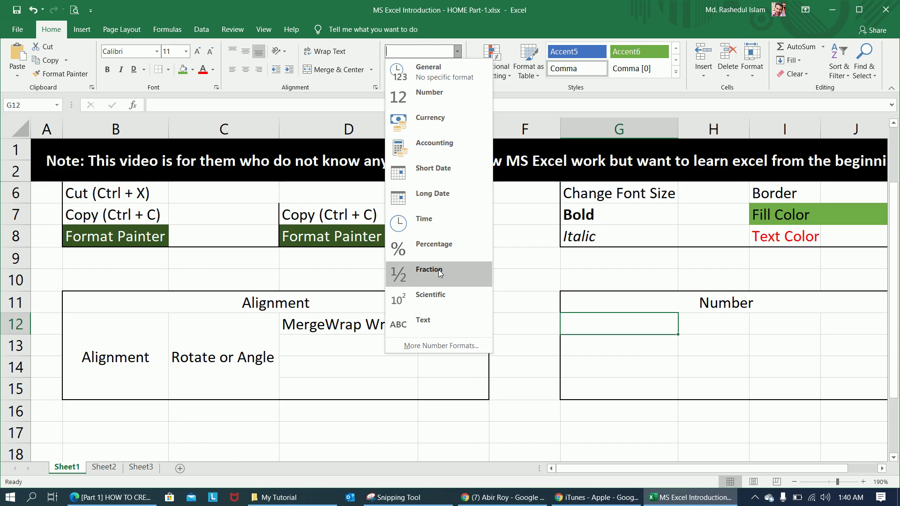
pyautogui.click(623, 350)
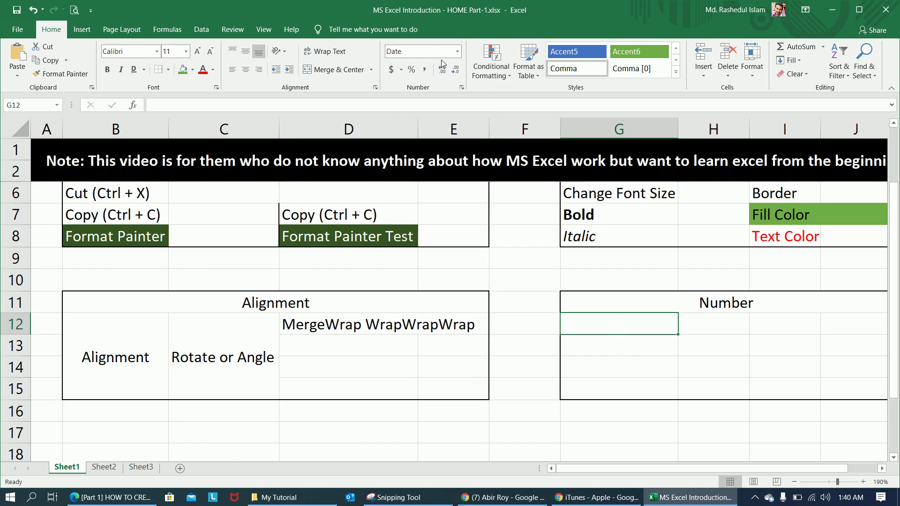
pyautogui.click(457, 51)
pyautogui.click(446, 76)
pyautogui.write('500')
pyautogui.press('Return')
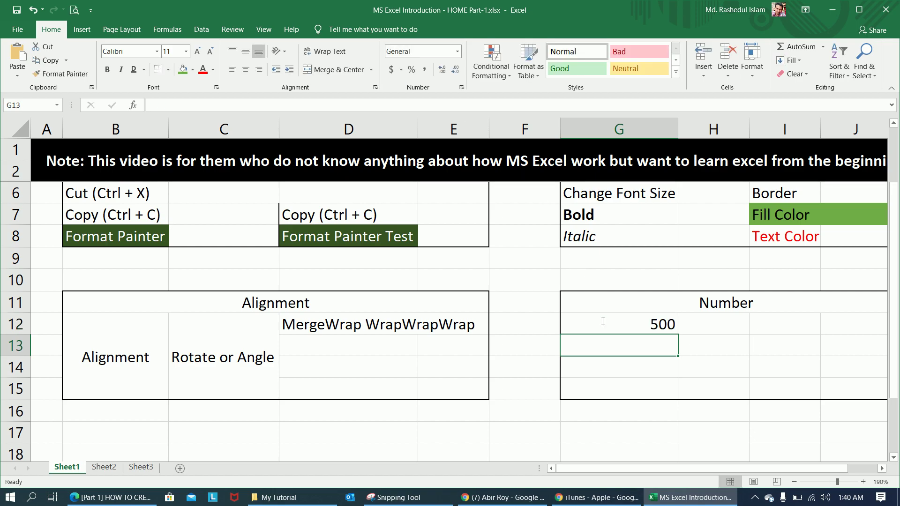
# Try the dollar accounting format on the 500 in cell G12, then undo it
pyautogui.click(630, 326)
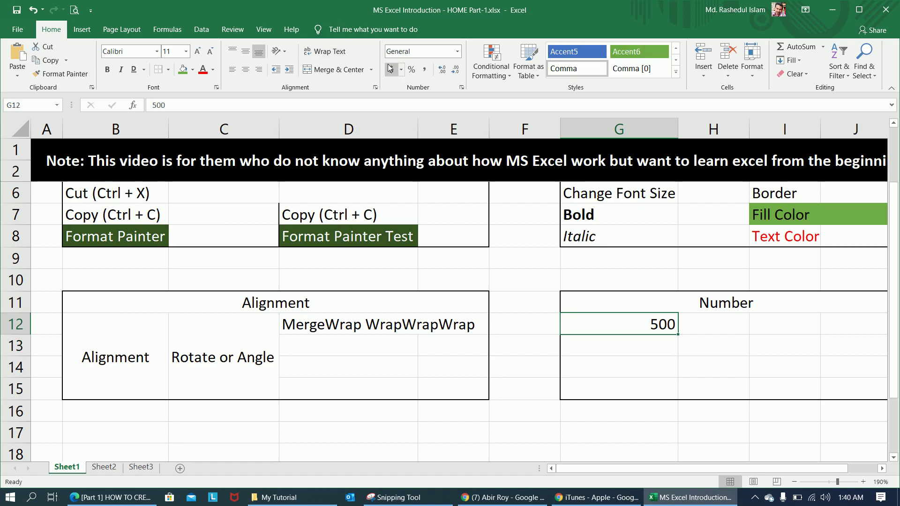
pyautogui.click(401, 70)
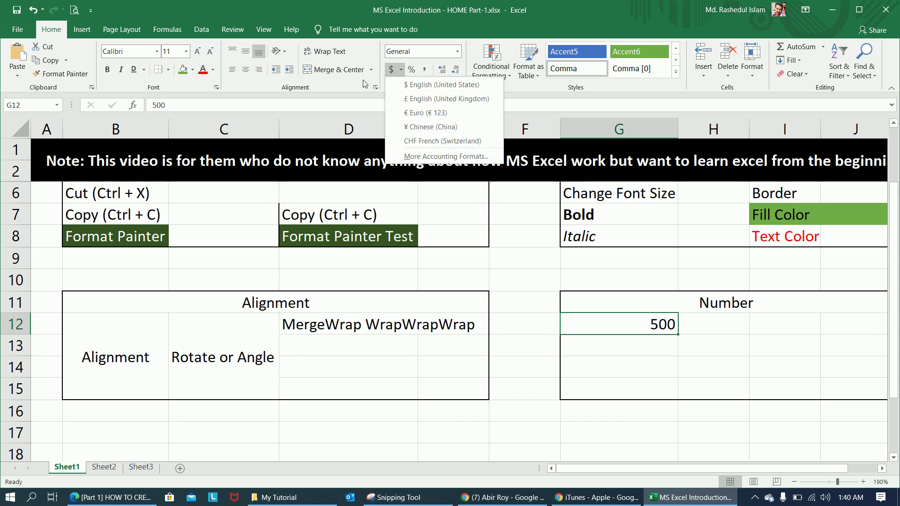
pyautogui.click(394, 89)
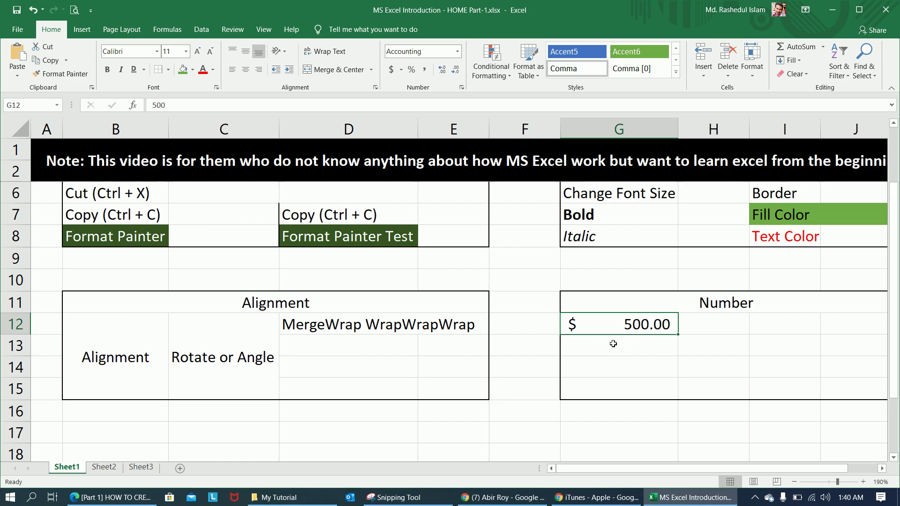
pyautogui.hotkey('ctrl', 'z')
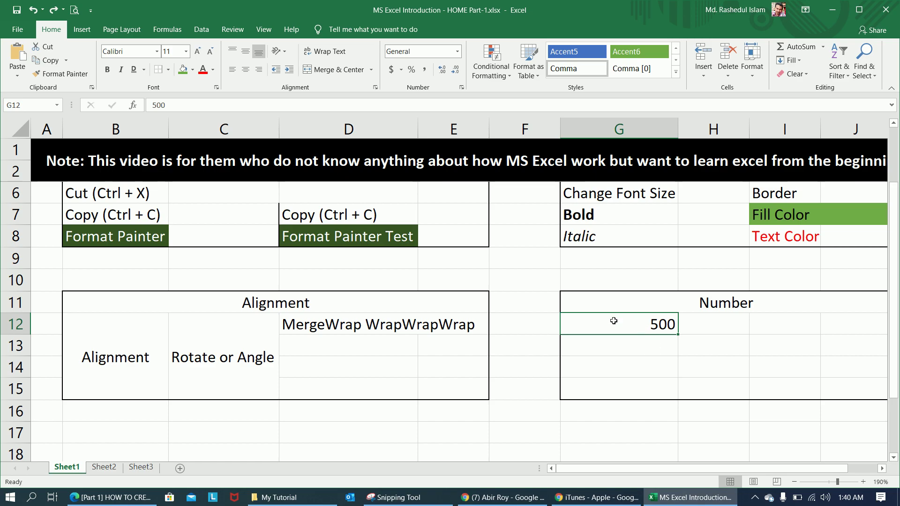
# Replace cell G12 with .5, apply the Percent style, then return it to the General format
pyautogui.write('.')
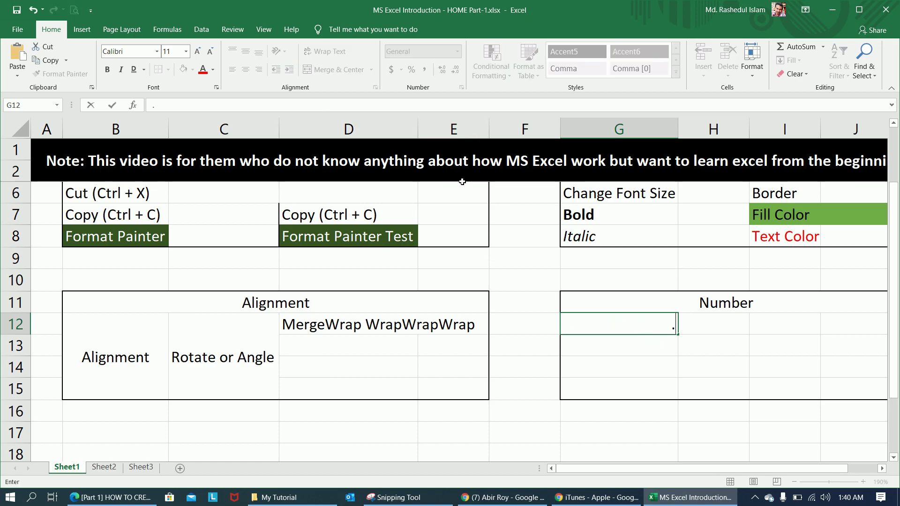
pyautogui.write('5')
pyautogui.hotkey('ctrl', 'Return')
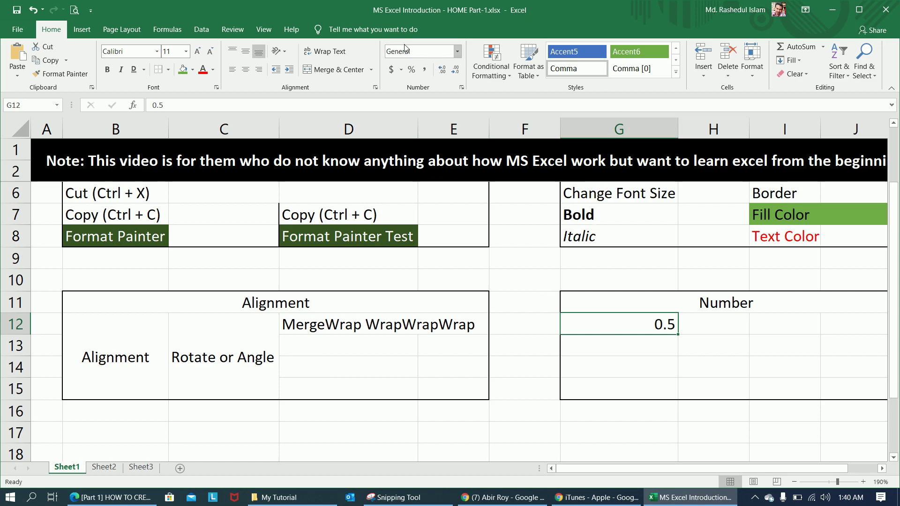
pyautogui.click(411, 69)
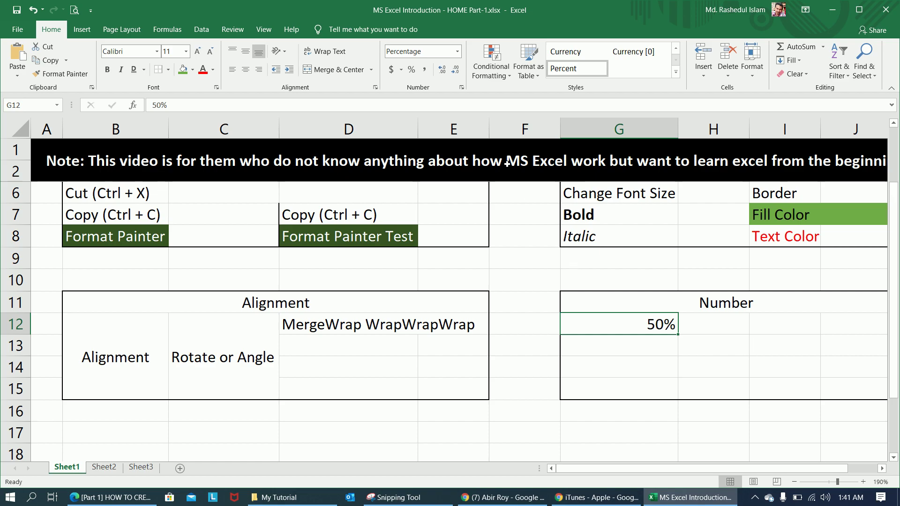
pyautogui.click(458, 53)
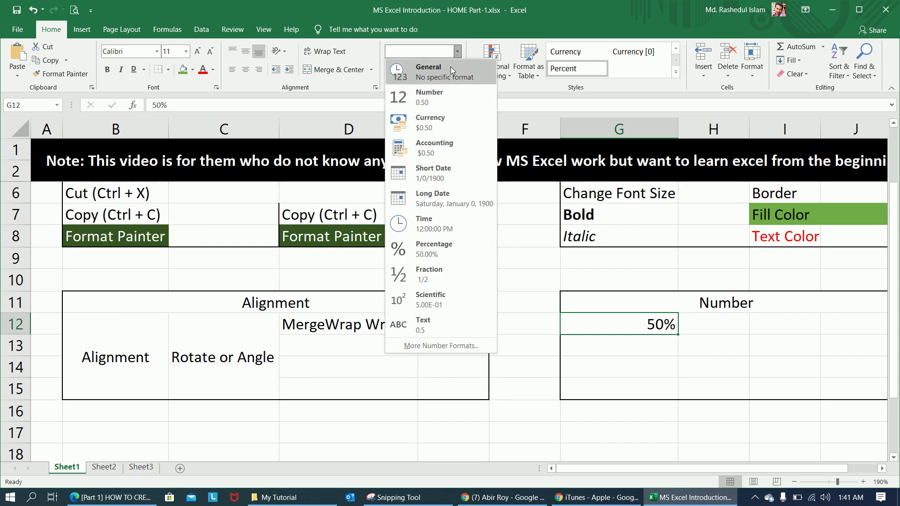
pyautogui.click(451, 66)
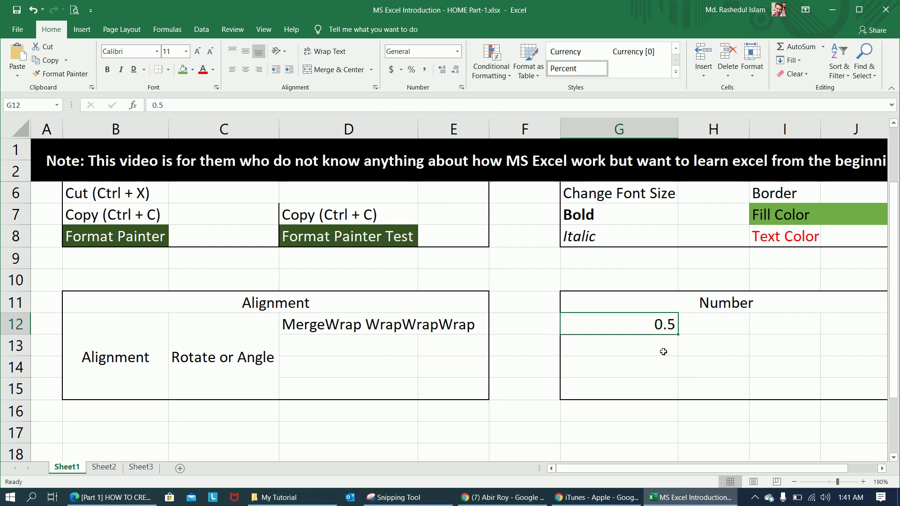
# Enter 1 in cell G12, show it as a percentage, then set the format back to General
pyautogui.write('1')
pyautogui.press('Return')
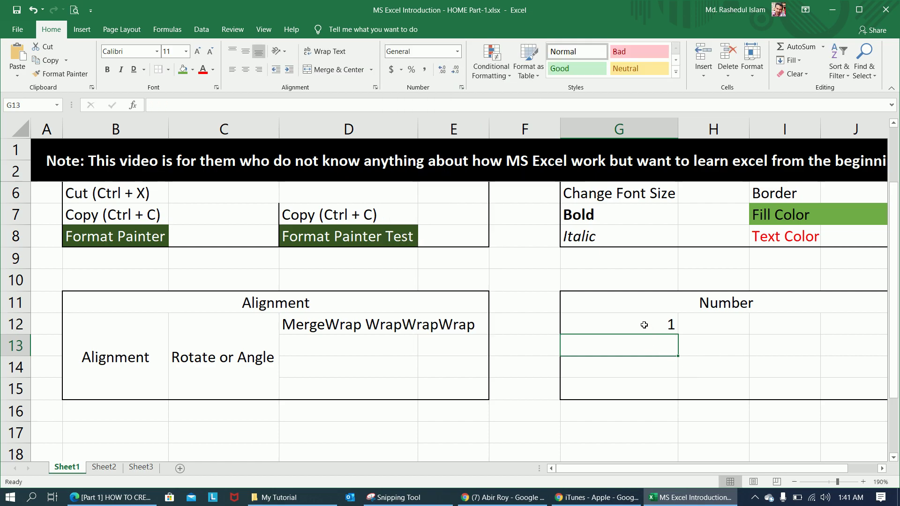
pyautogui.click(644, 326)
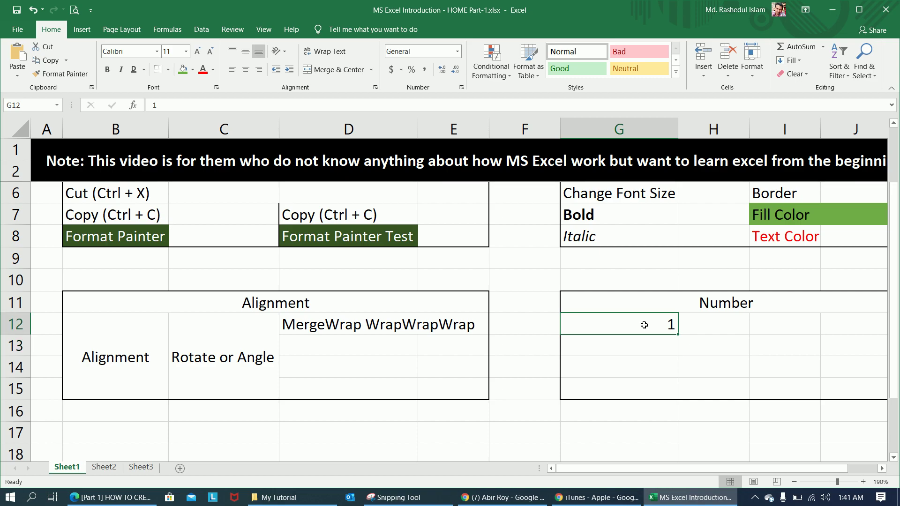
pyautogui.click(412, 70)
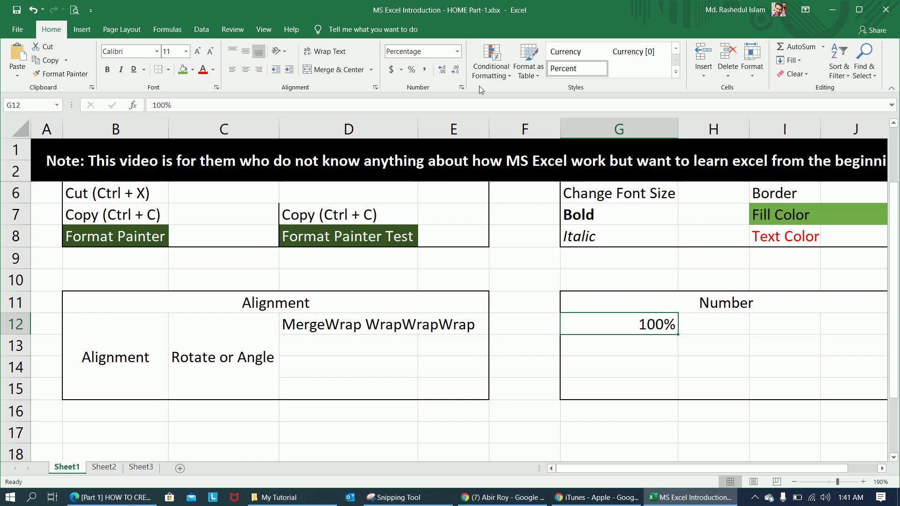
pyautogui.click(457, 51)
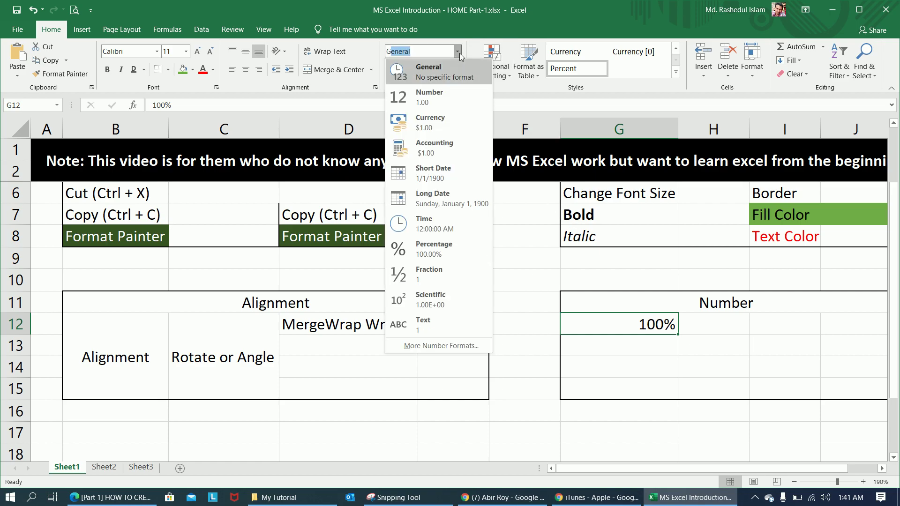
pyautogui.press('Return')
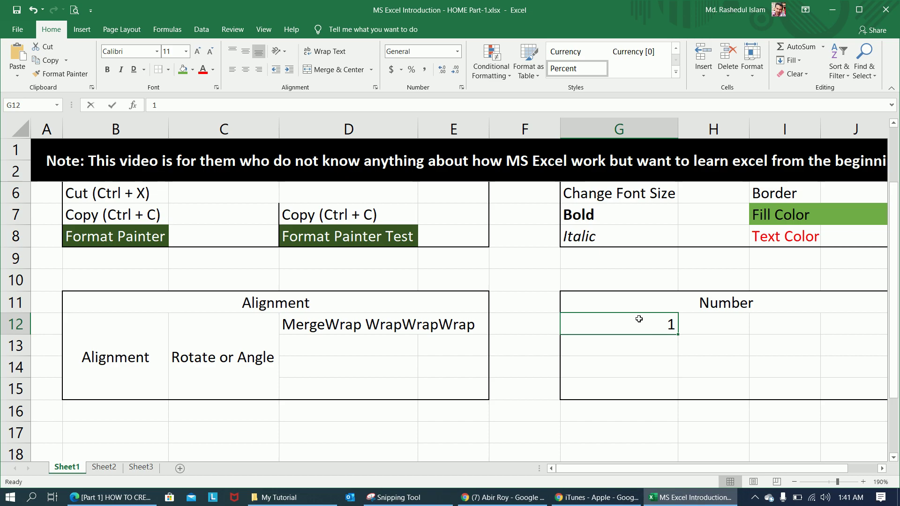
# Enter 11000 in cell G12 and apply the Comma style to it
pyautogui.write('11000')
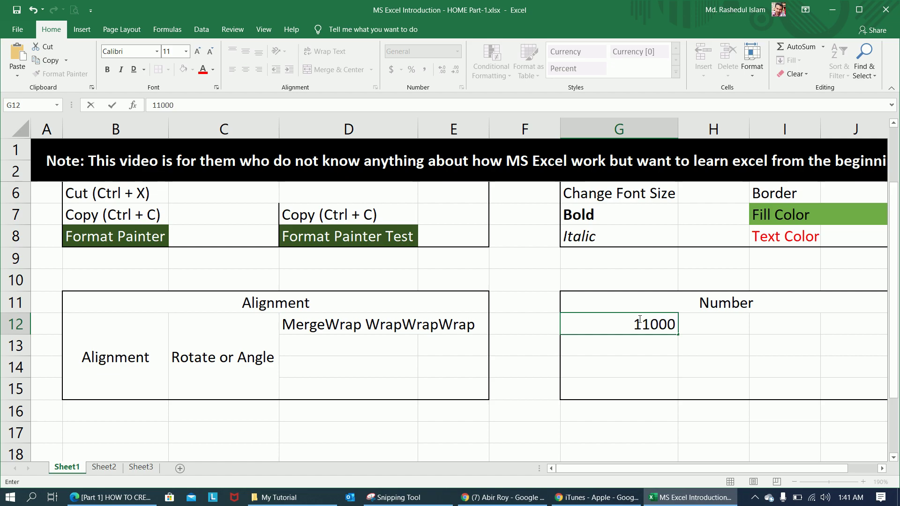
pyautogui.press('Return')
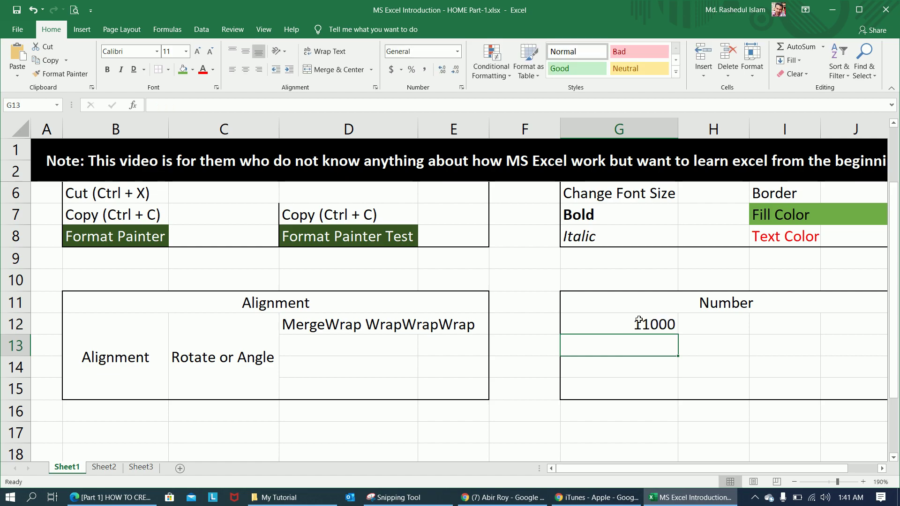
pyautogui.click(639, 323)
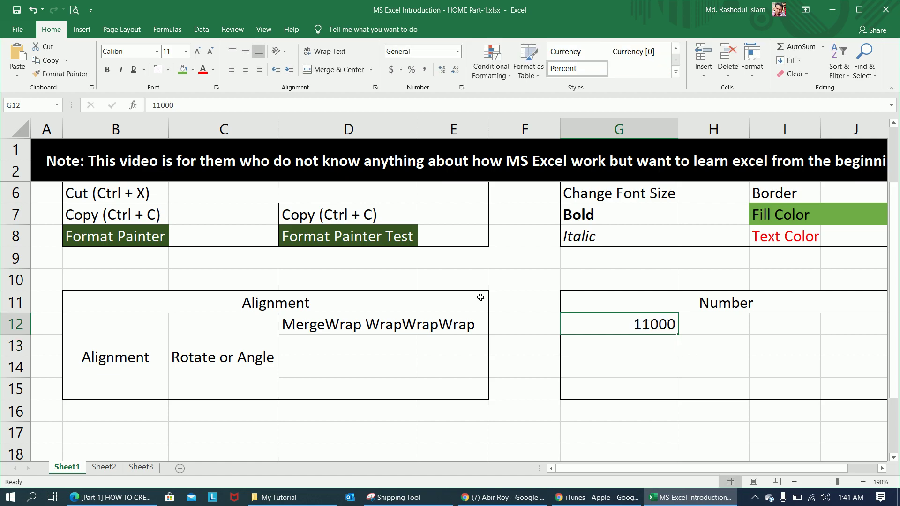
pyautogui.click(424, 70)
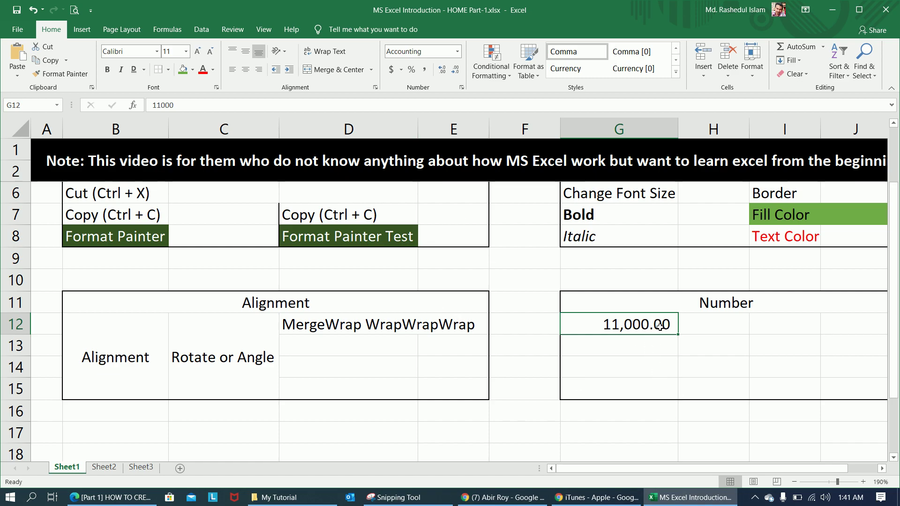
# Decrease the decimals of the number in G12 to none, then increase them to four decimal places
pyautogui.click(456, 70)
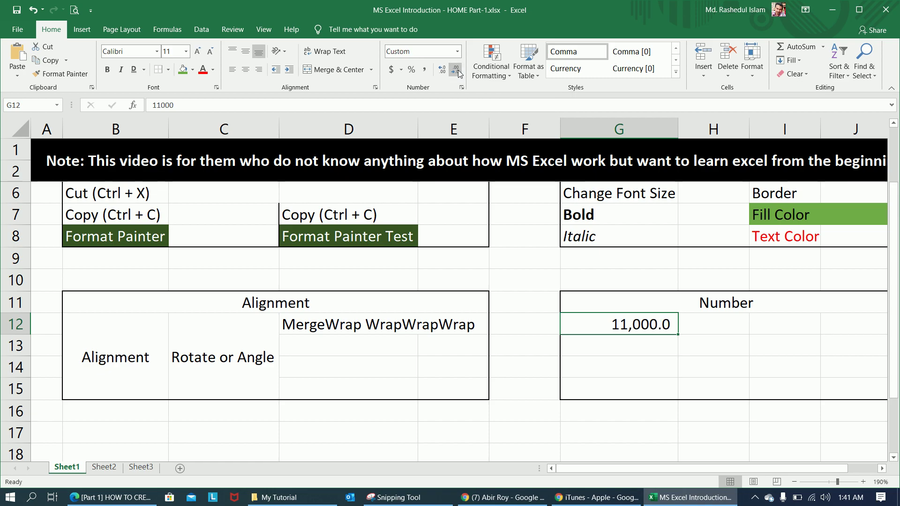
pyautogui.click(457, 72)
pyautogui.click(445, 69)
pyautogui.click(444, 69)
pyautogui.click(445, 70)
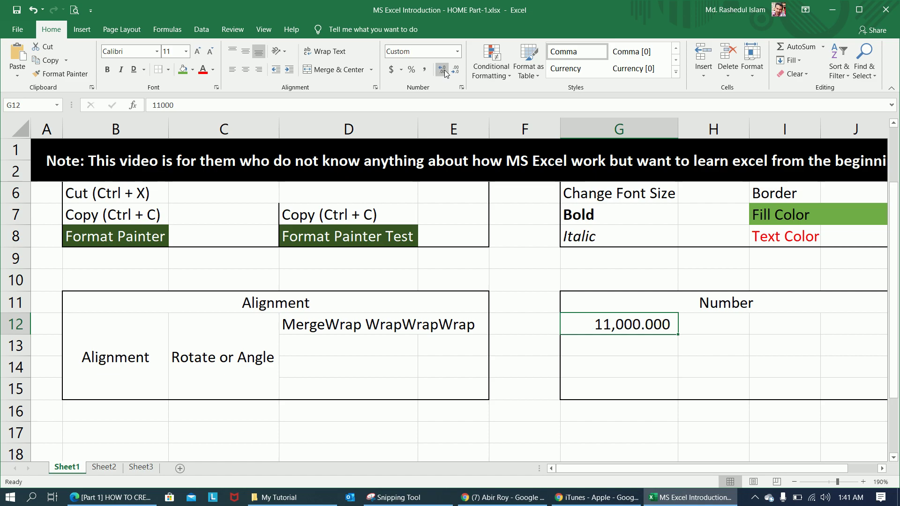
pyautogui.click(444, 71)
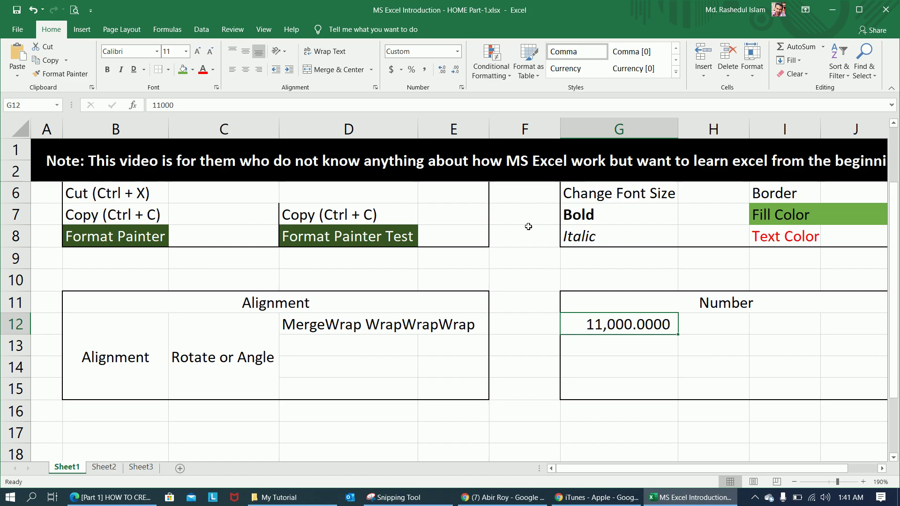
pyautogui.click(595, 357)
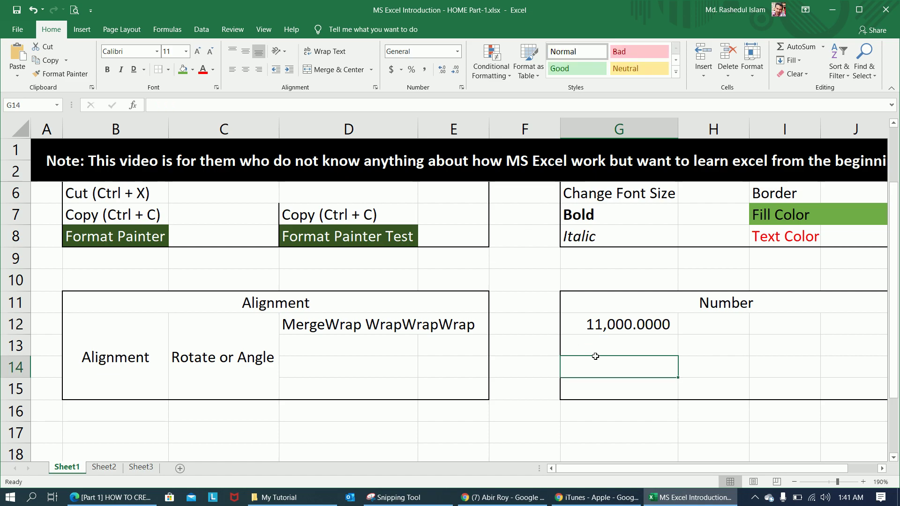
pyautogui.press('Up')
pyautogui.press('Up')
pyautogui.press('Up')
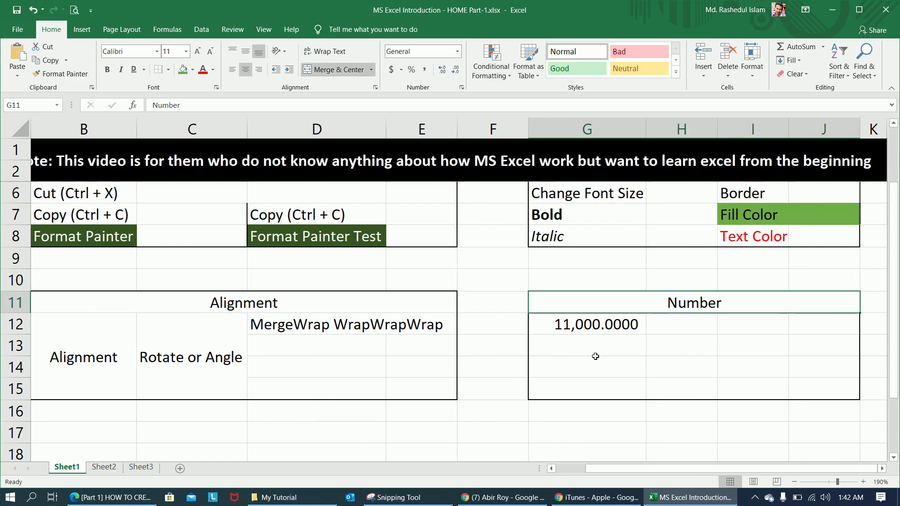
pyautogui.press('Down')
pyautogui.press('Down')
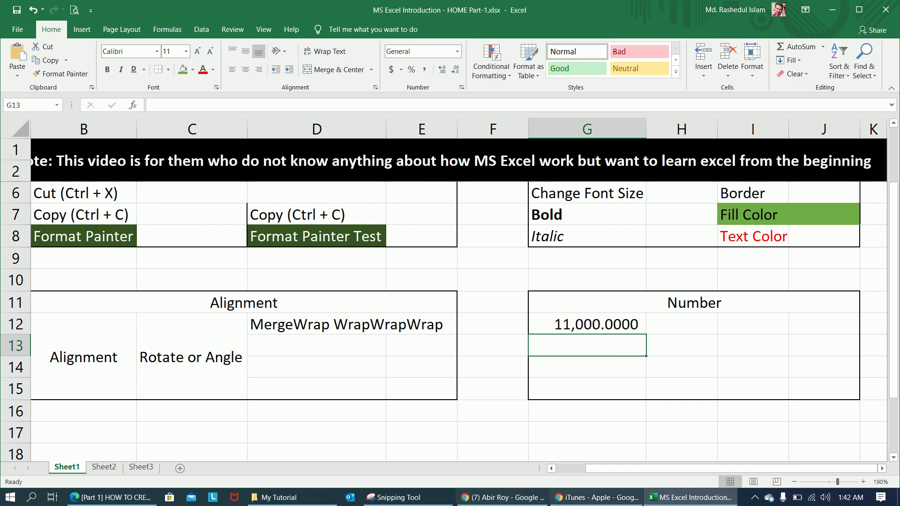
pyautogui.moveTo(589, 503)
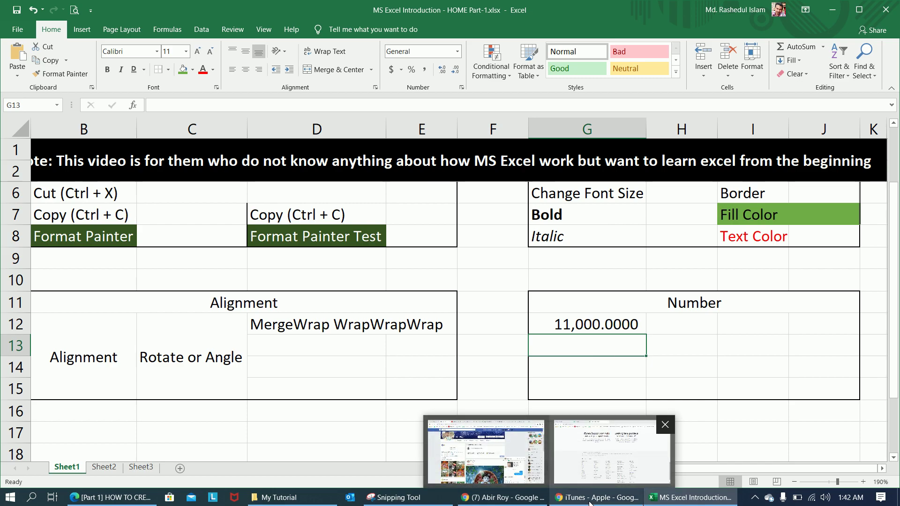